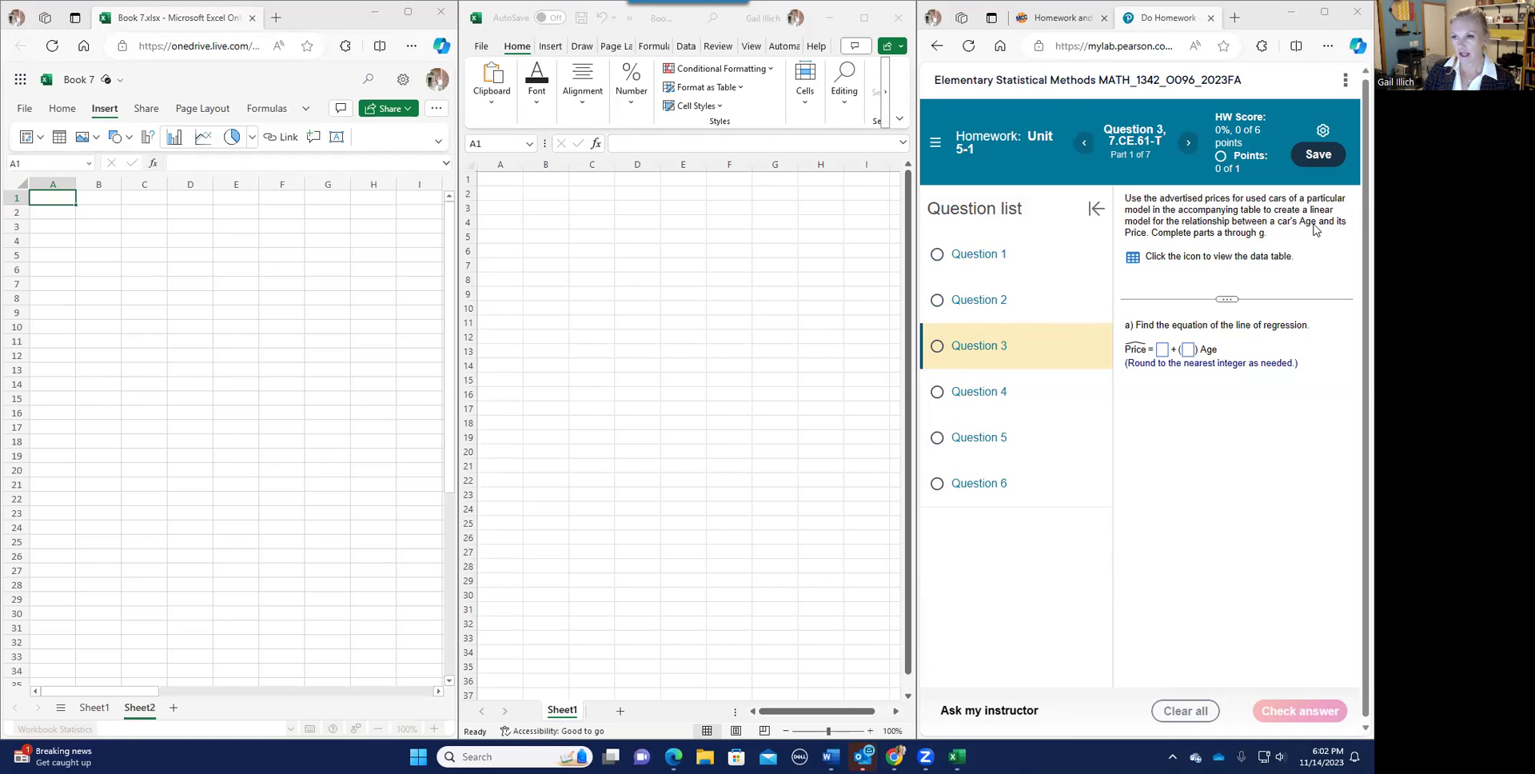
- Copy MyLab's used-car Age and advertised Price data table to the clipboard
{"action": "left_click", "coordinate": [1134, 260]}
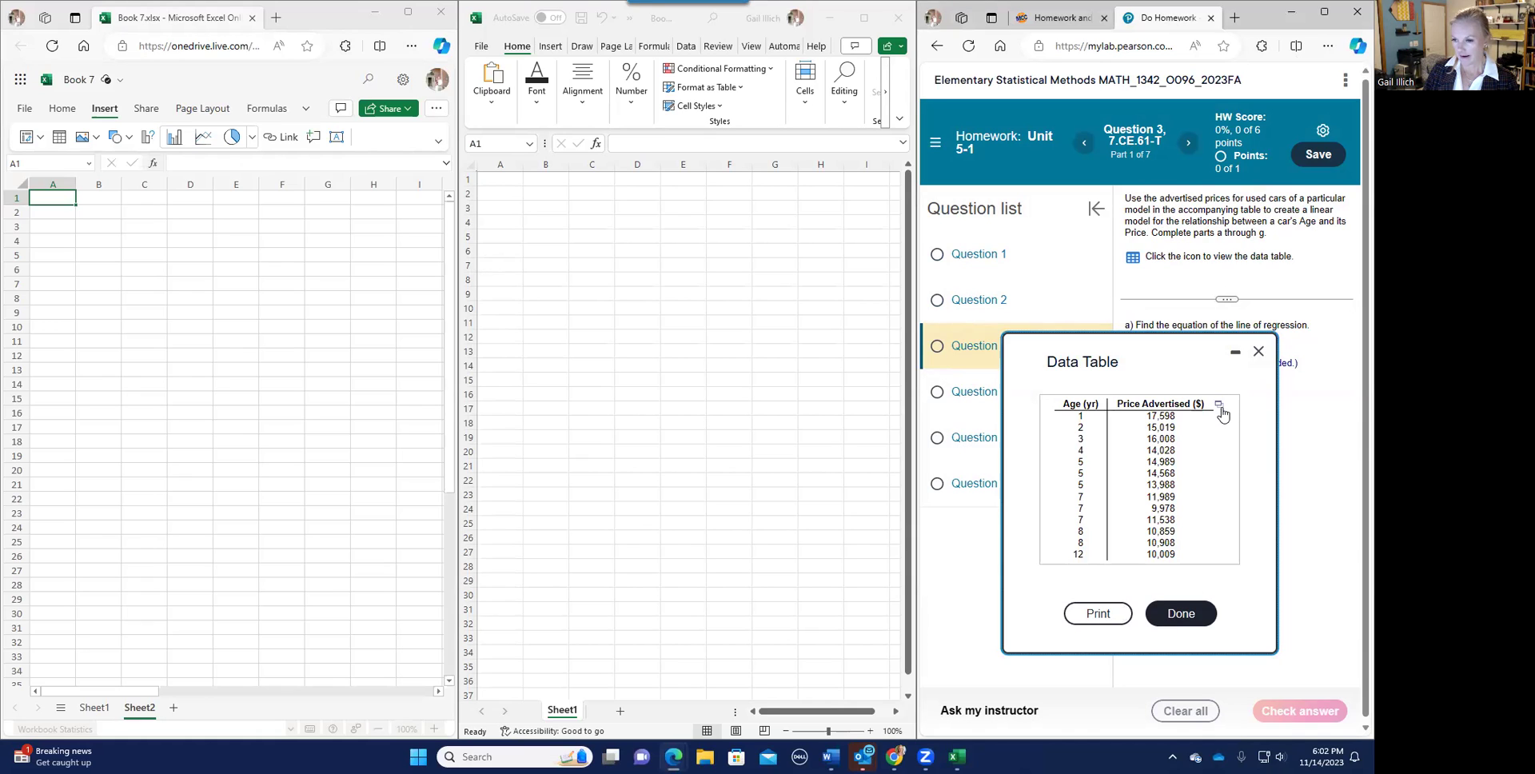
{"action": "left_click", "coordinate": [1219, 407]}
{"action": "left_click", "coordinate": [1236, 430]}
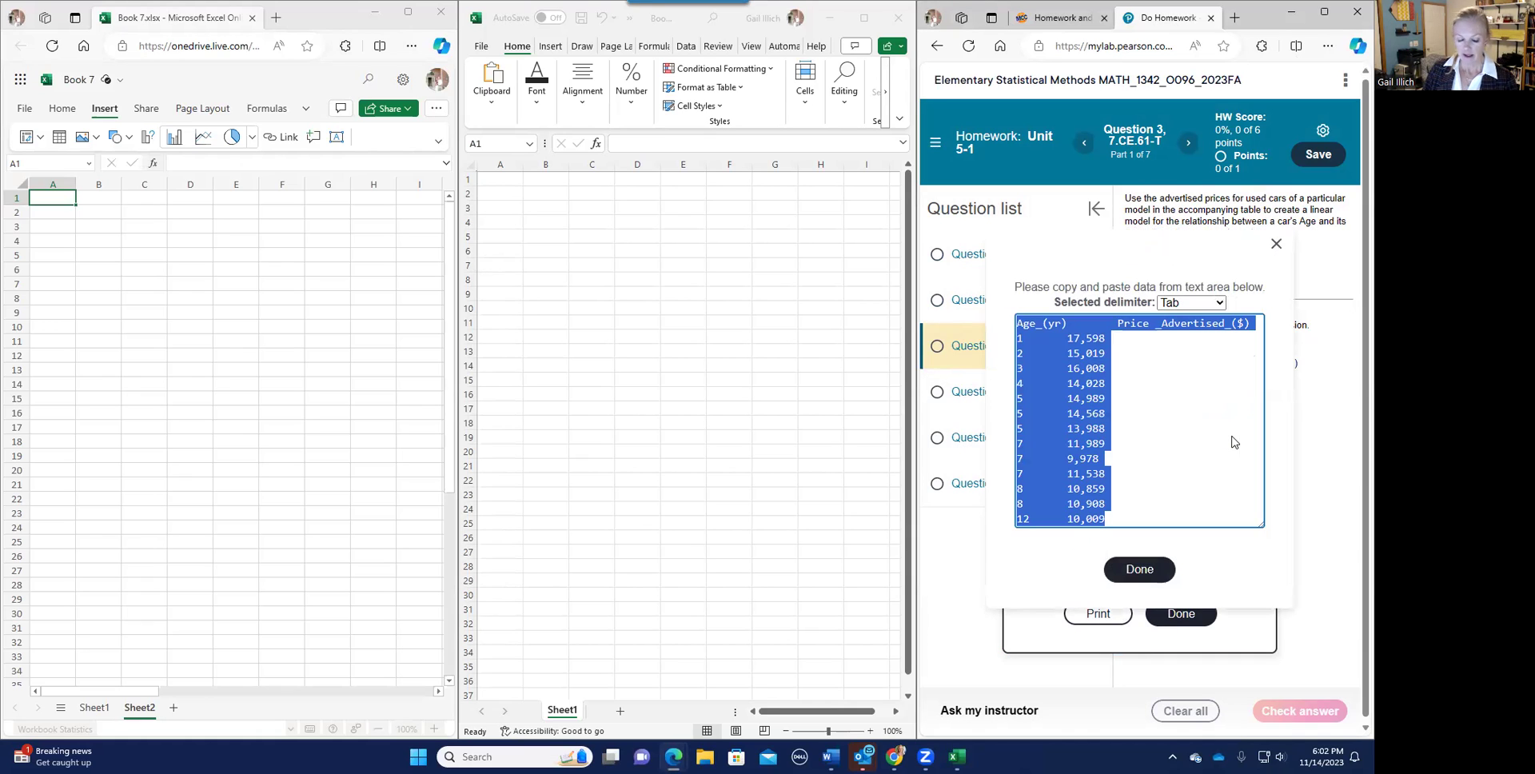
{"action": "left_click", "coordinate": [518, 182]}
- Paste the Age and Price table at A1 in both the desktop and online workbooks
{"action": "right_click", "coordinate": [517, 187]}
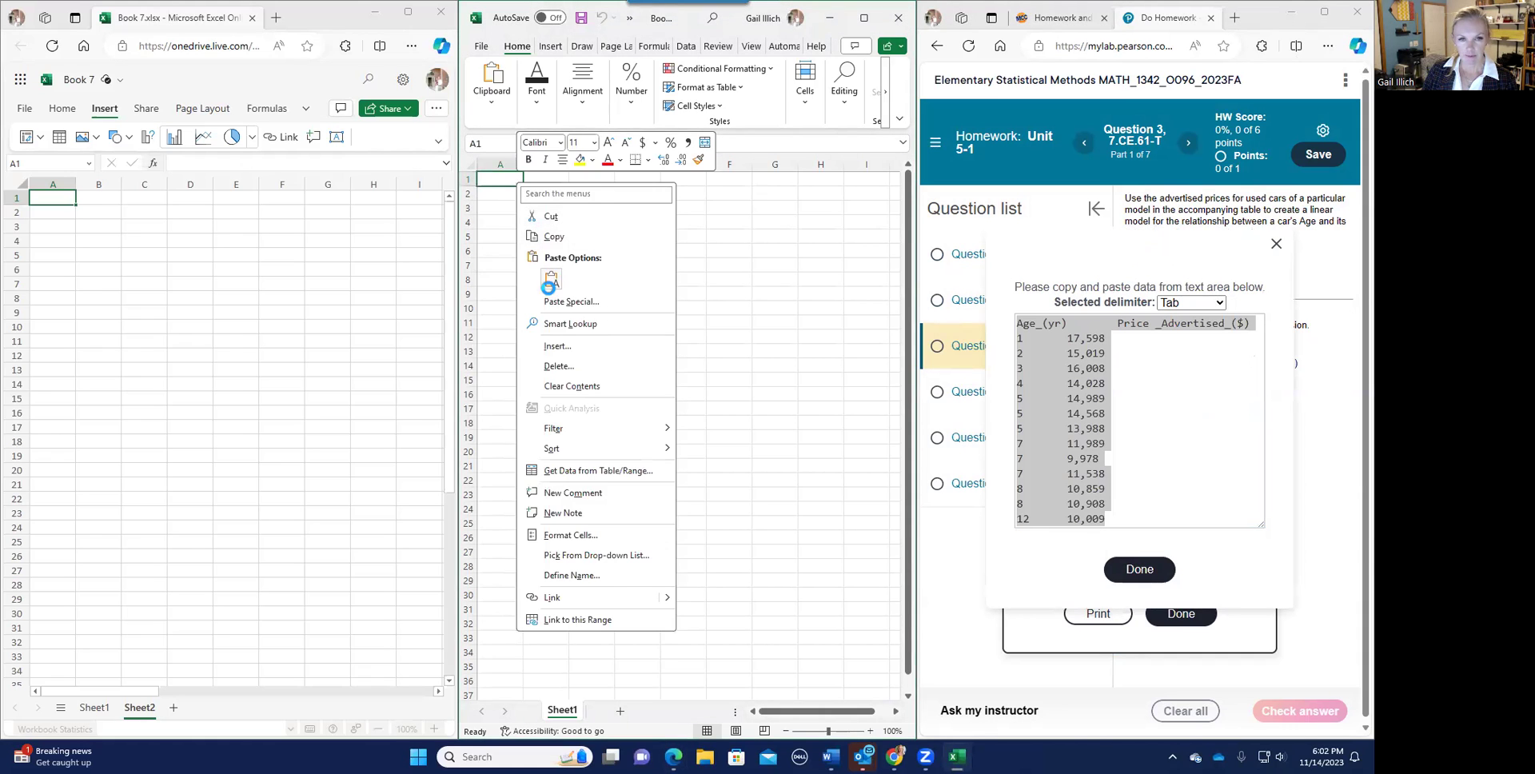
{"action": "left_click", "coordinate": [551, 279]}
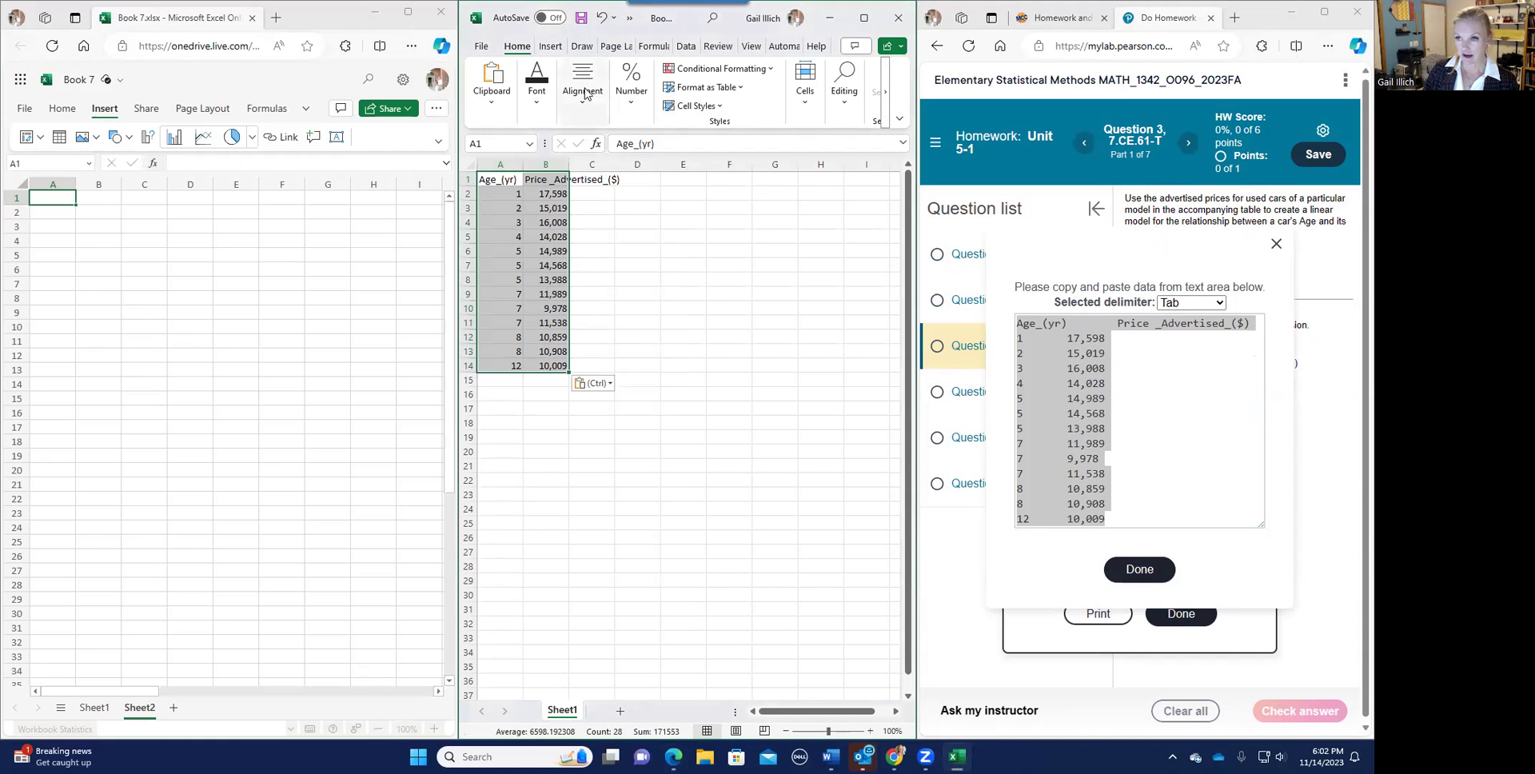
{"action": "left_click", "coordinate": [59, 198]}
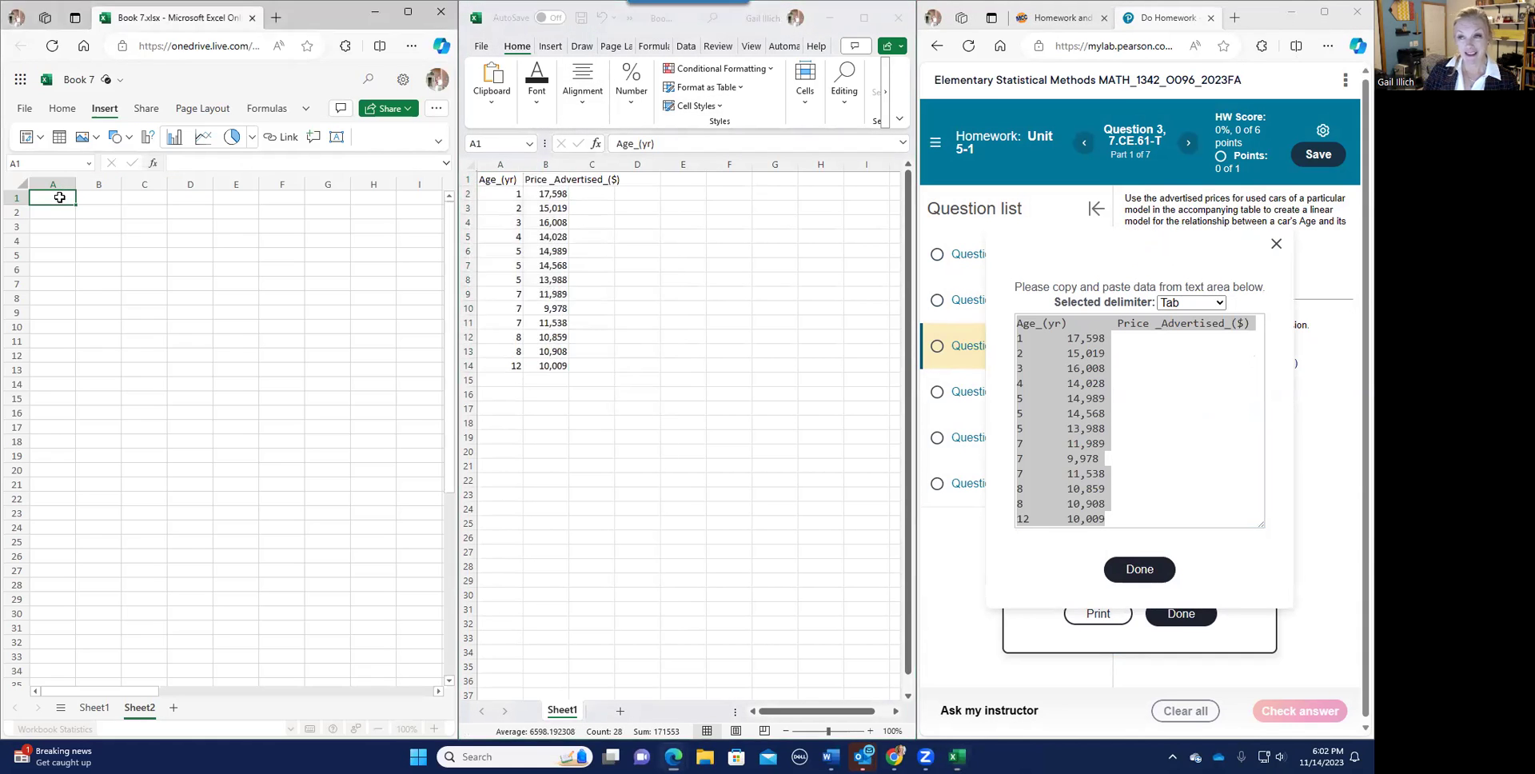
{"action": "right_click", "coordinate": [59, 198]}
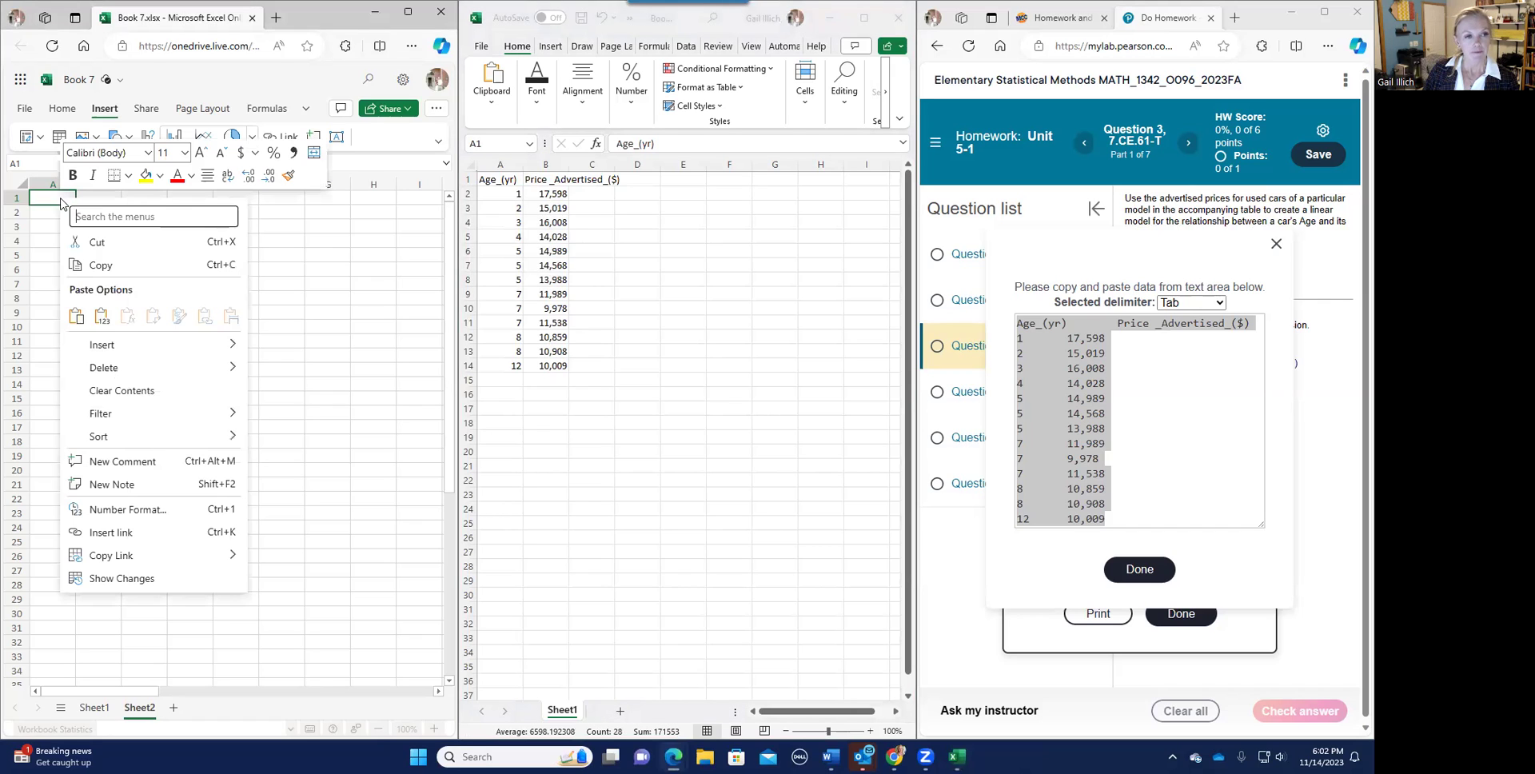
{"action": "left_click", "coordinate": [76, 316]}
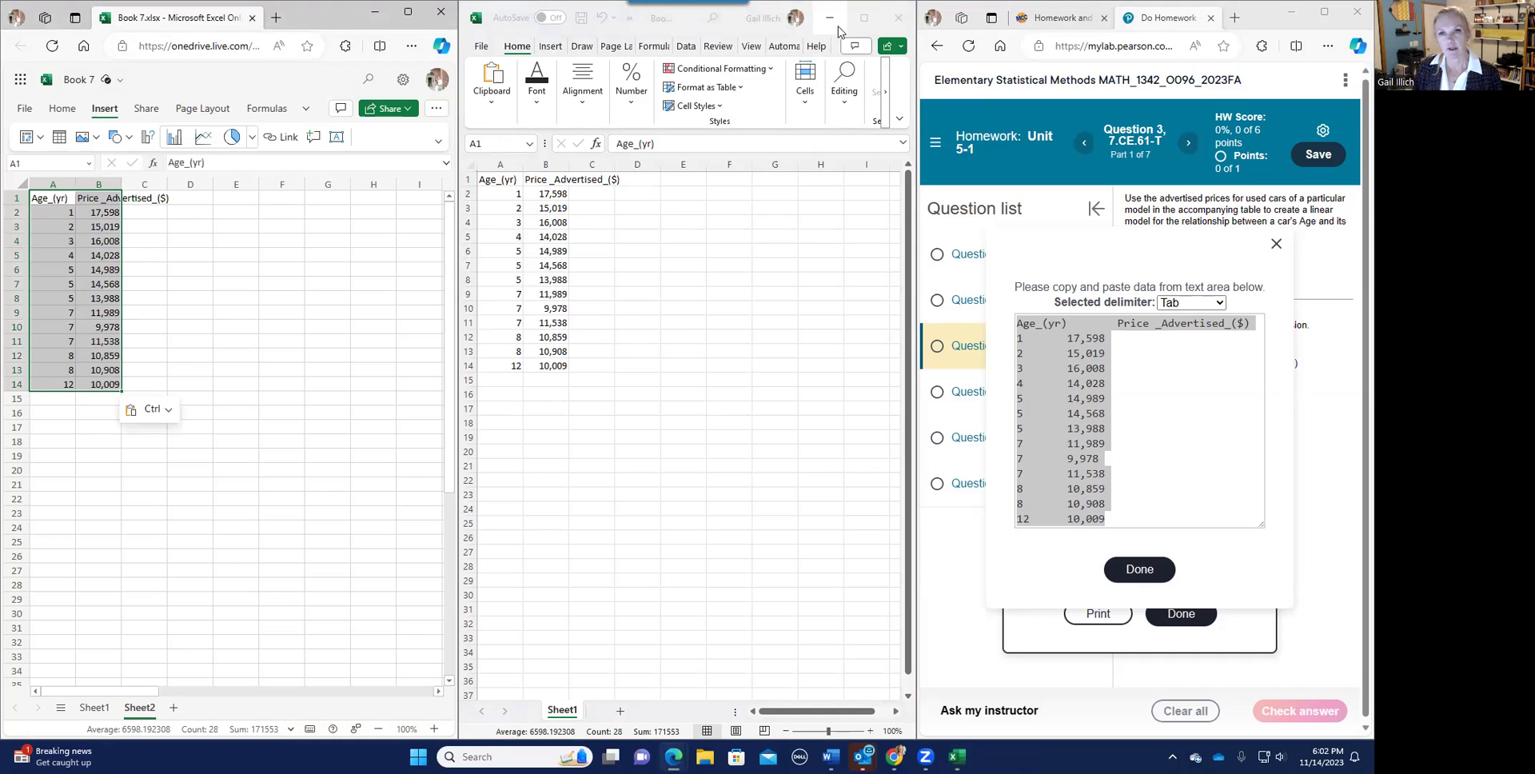
- Maximize desktop Excel and insert a basic scatter chart of the age and price data
{"action": "left_click", "coordinate": [865, 20]}
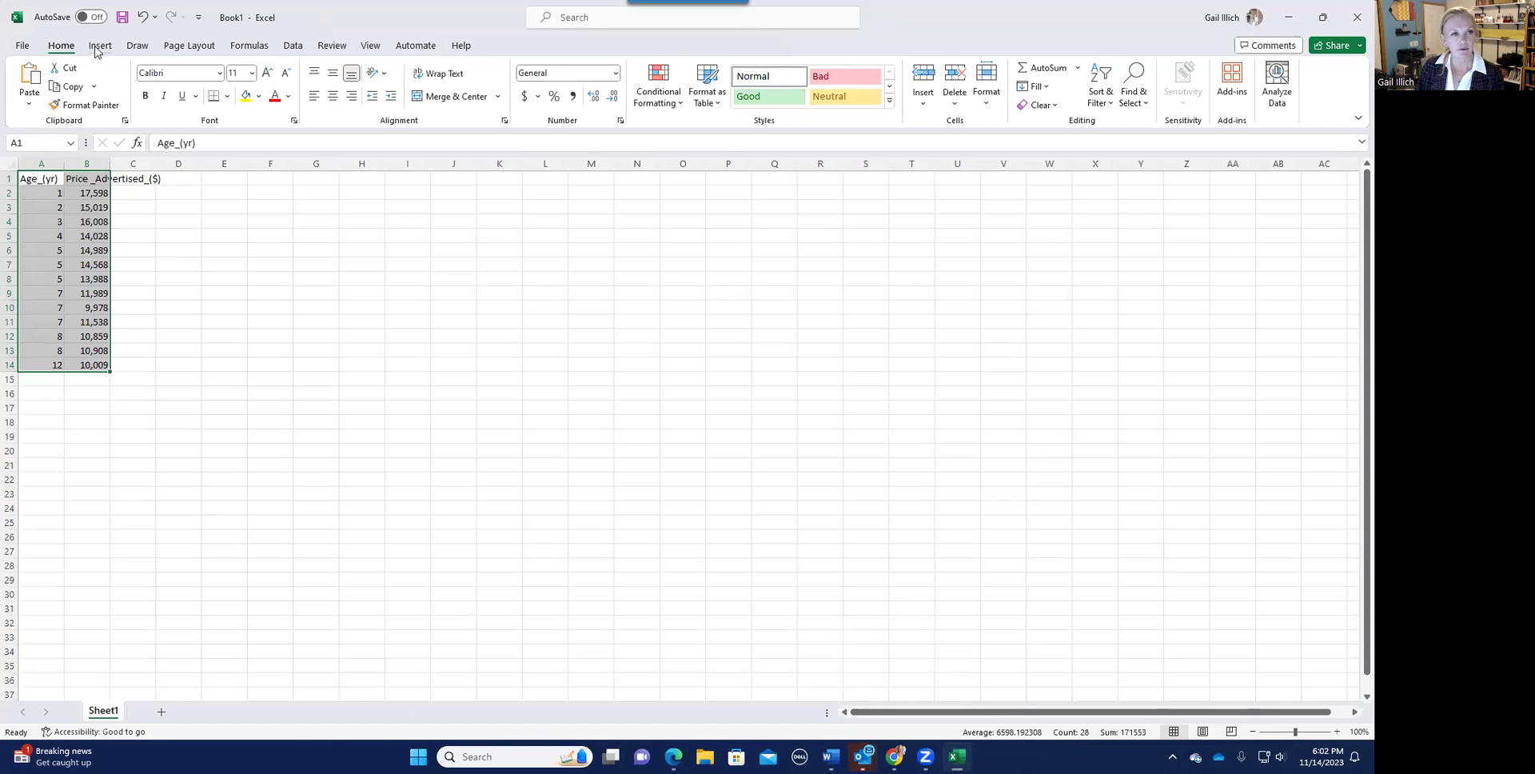
{"action": "left_click", "coordinate": [98, 45]}
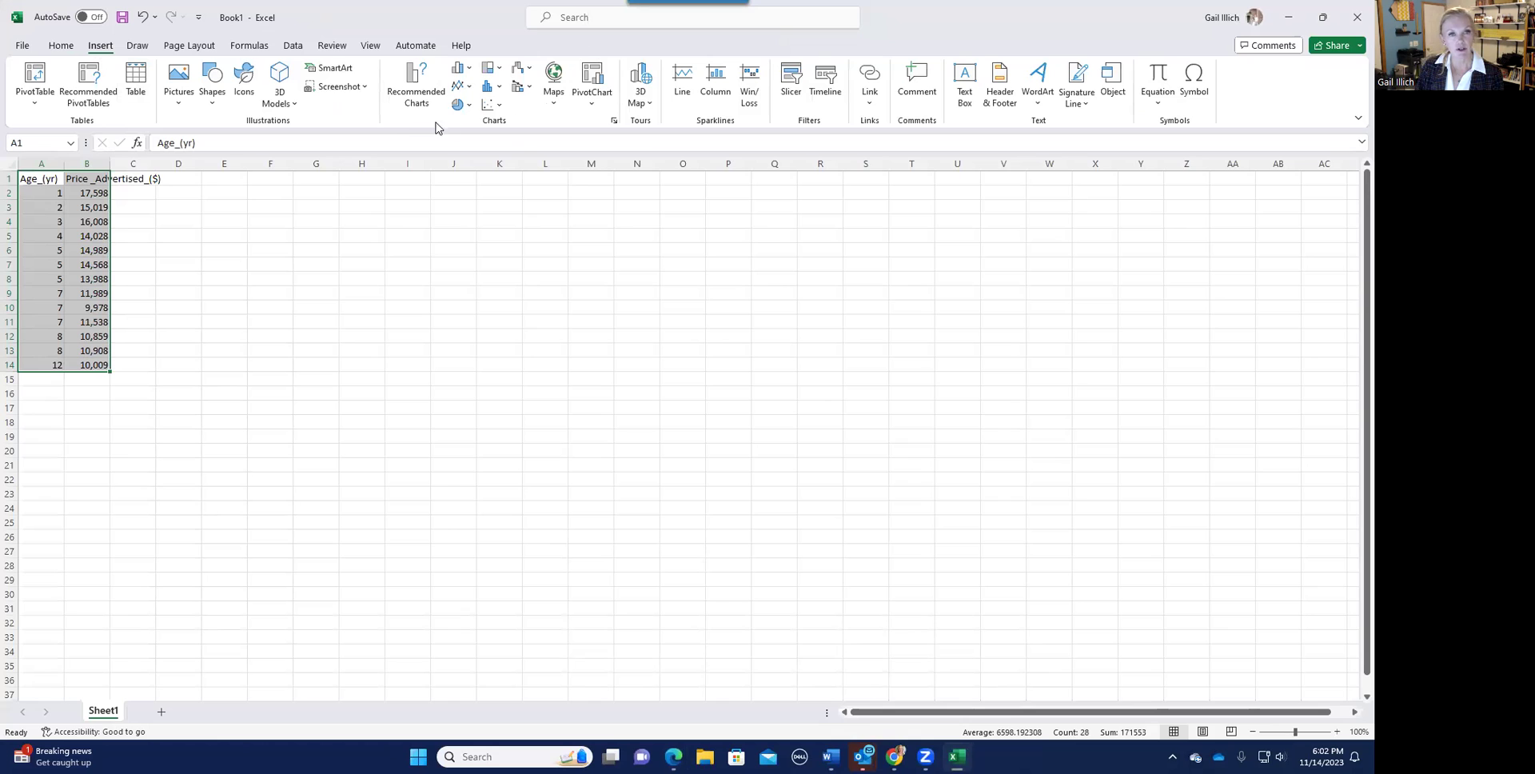
{"action": "left_click", "coordinate": [487, 106]}
{"action": "left_click", "coordinate": [500, 153]}
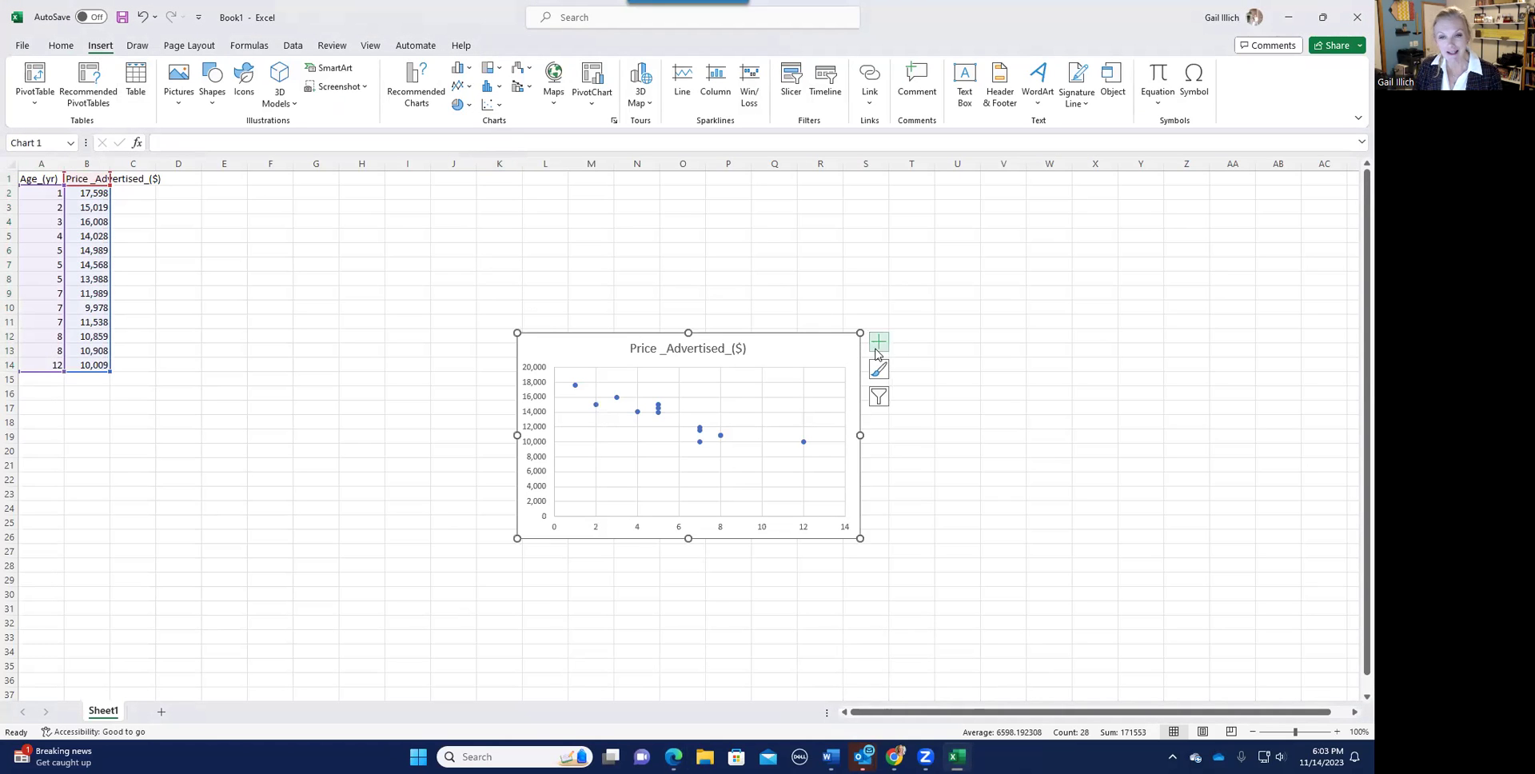
- Add a linear trendline displaying its equation and R-squared value, then minimize the window
{"action": "left_click", "coordinate": [882, 349]}
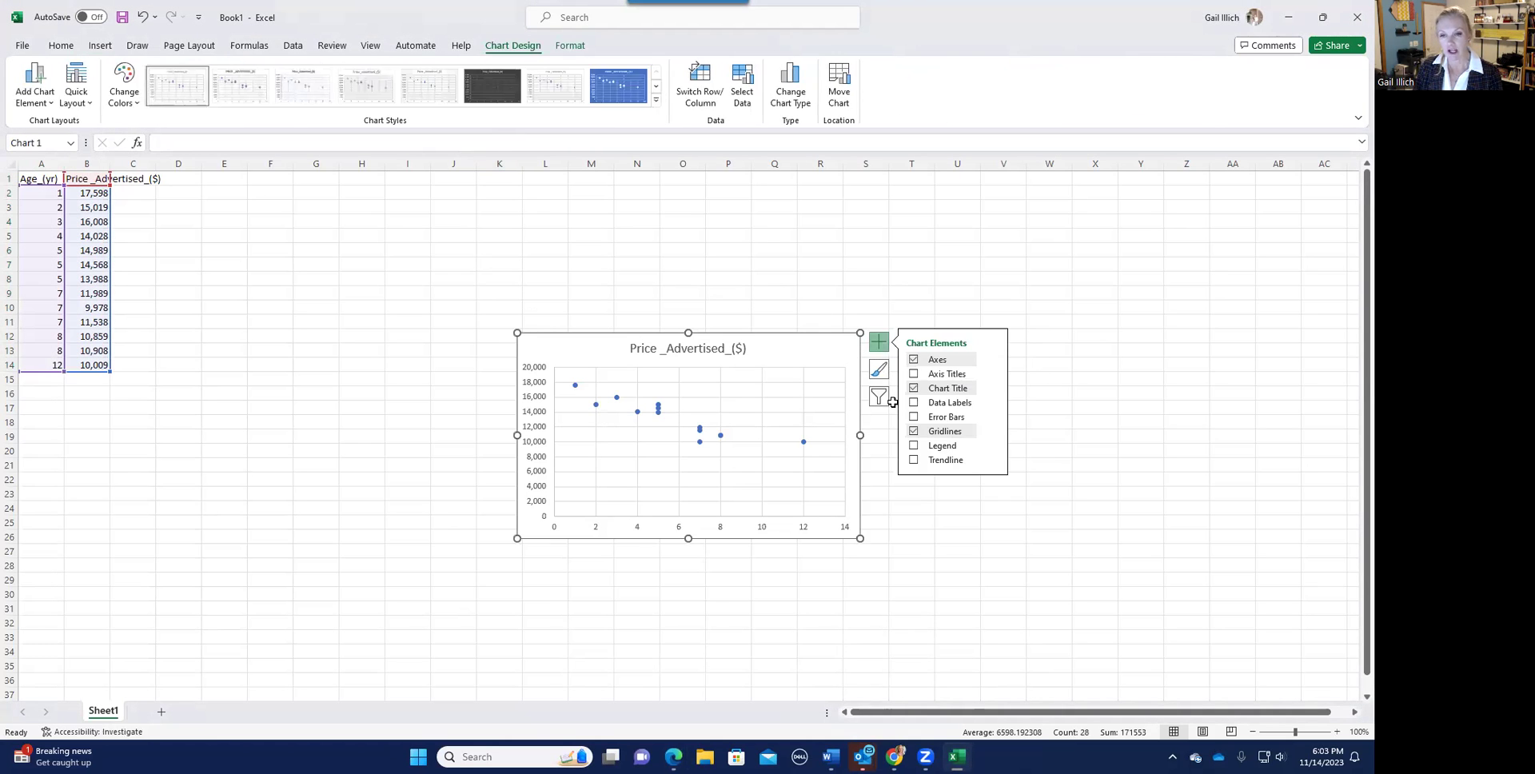
{"action": "left_click", "coordinate": [916, 462]}
{"action": "left_click", "coordinate": [990, 462]}
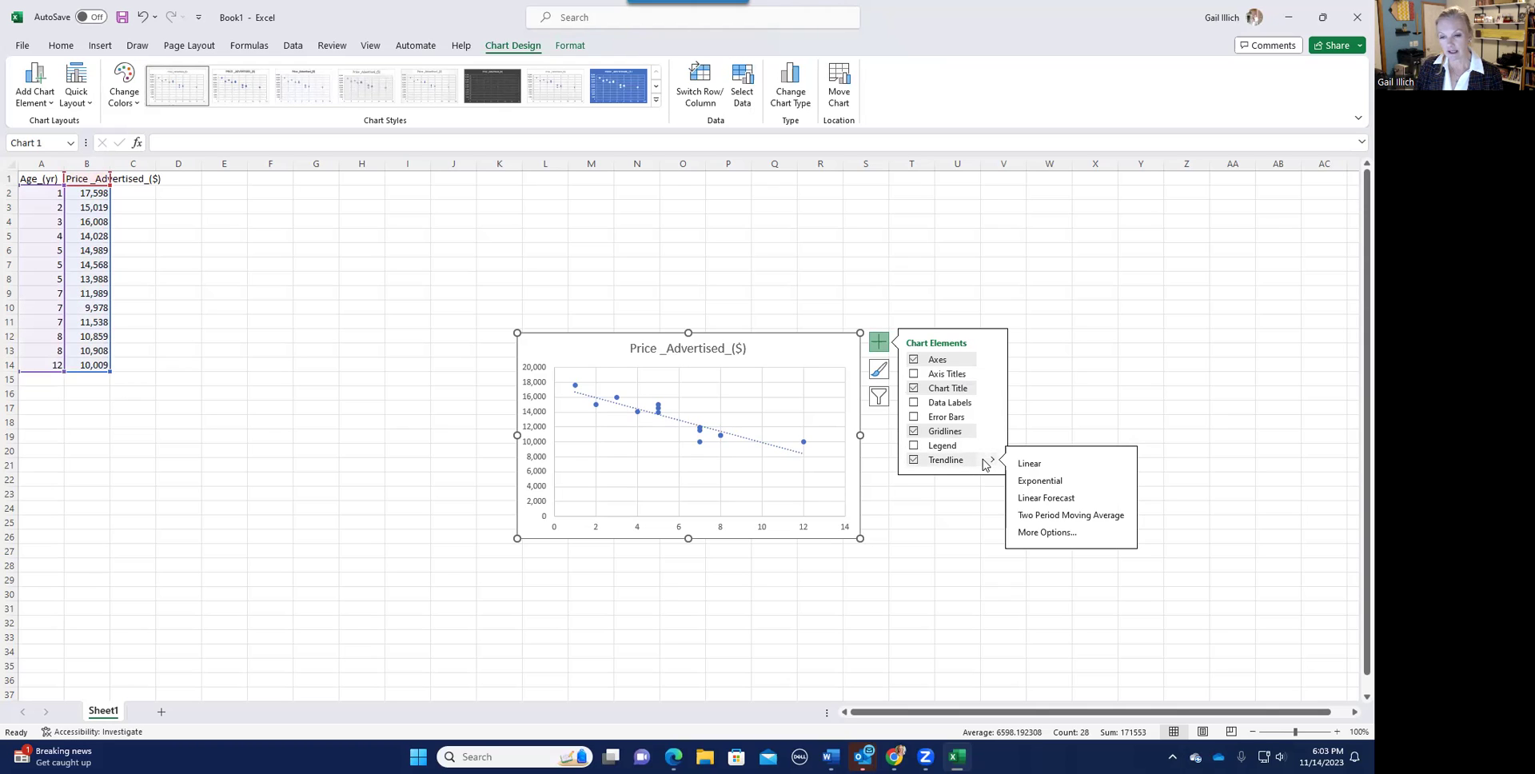
{"action": "left_click", "coordinate": [1033, 535]}
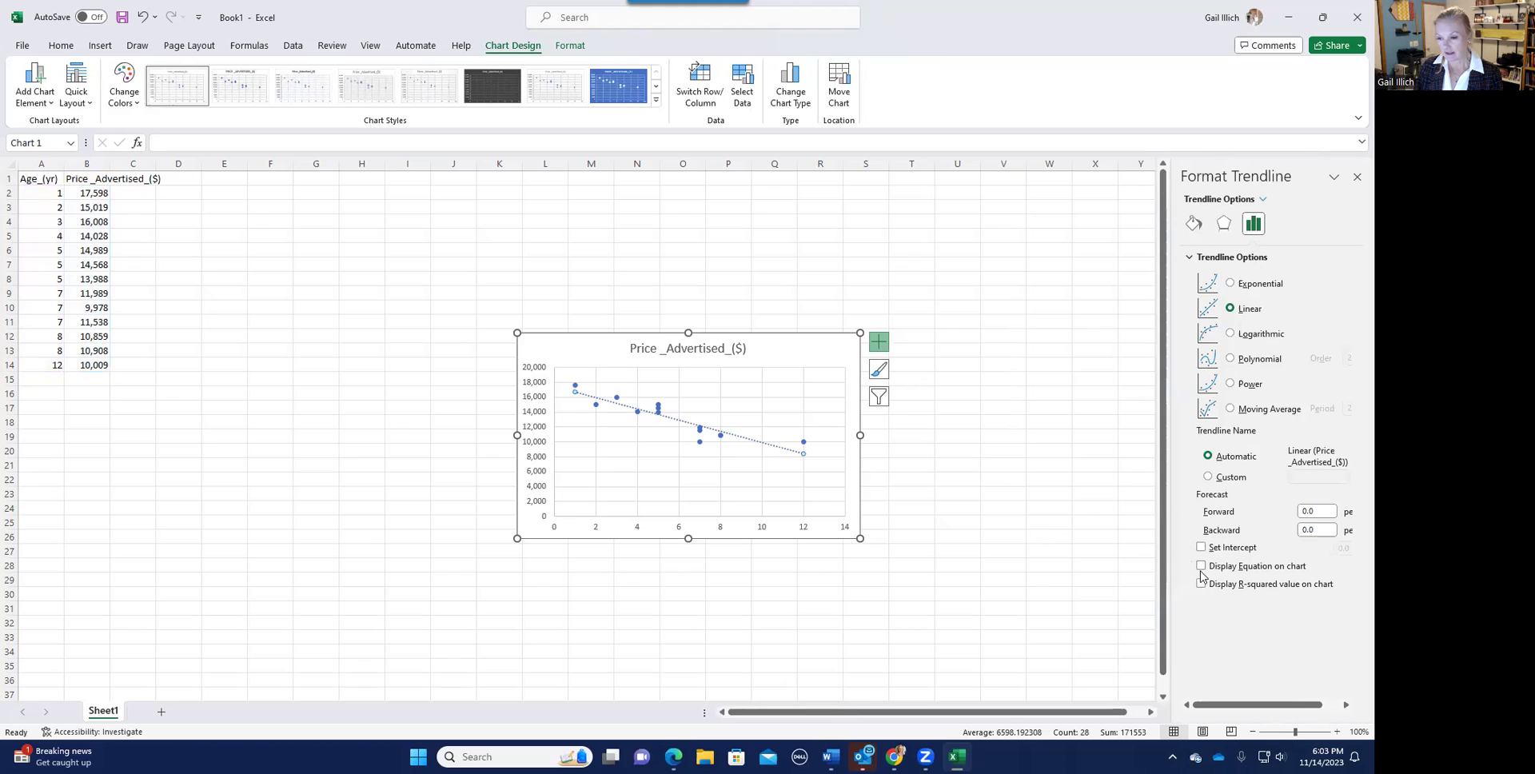
{"action": "left_click", "coordinate": [1202, 567]}
{"action": "left_click", "coordinate": [1202, 584]}
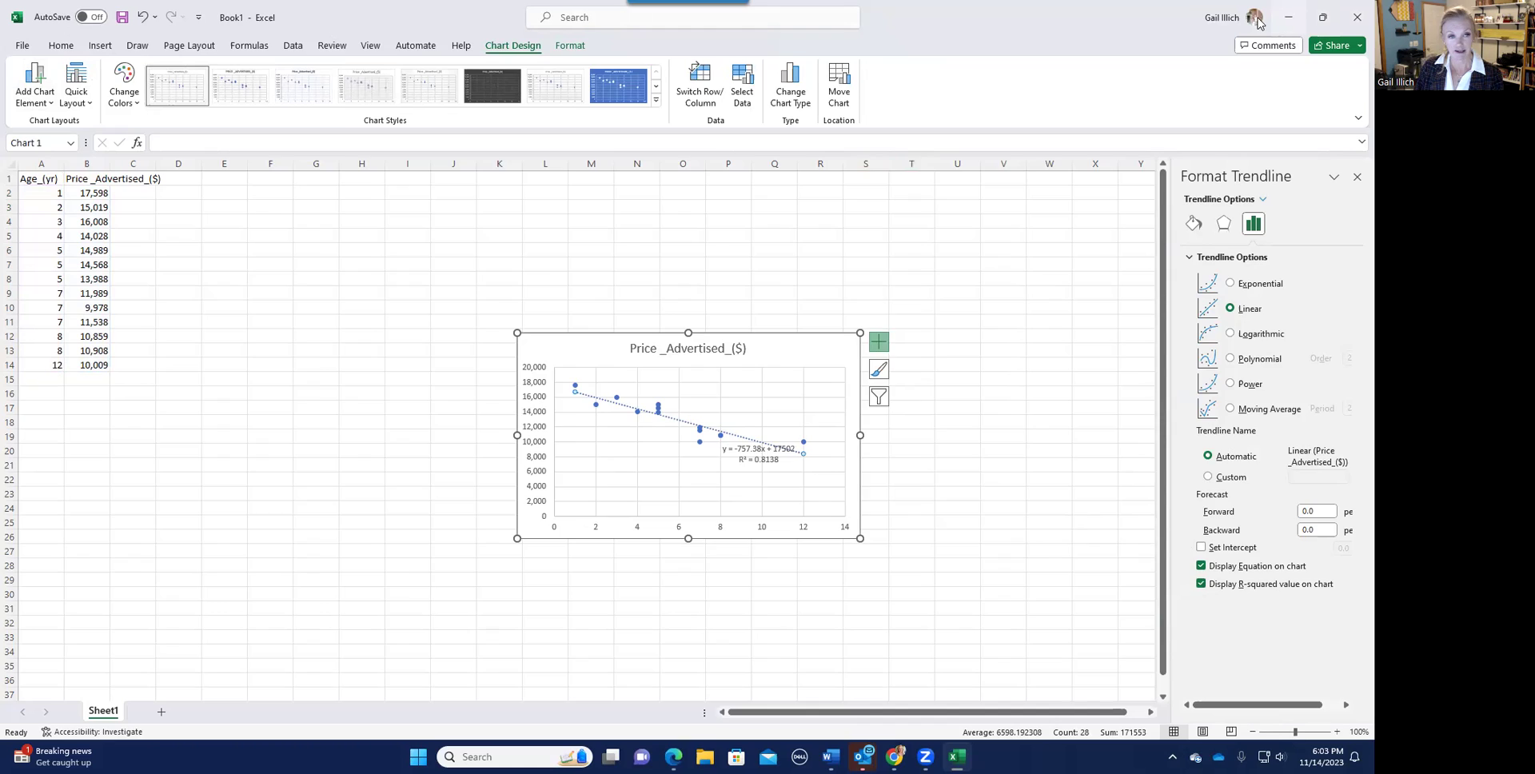
{"action": "key", "text": "super+Down"}
- Maximize the browser window and switch Excel for the web to the Classic Ribbon
{"action": "left_click", "coordinate": [411, 12]}
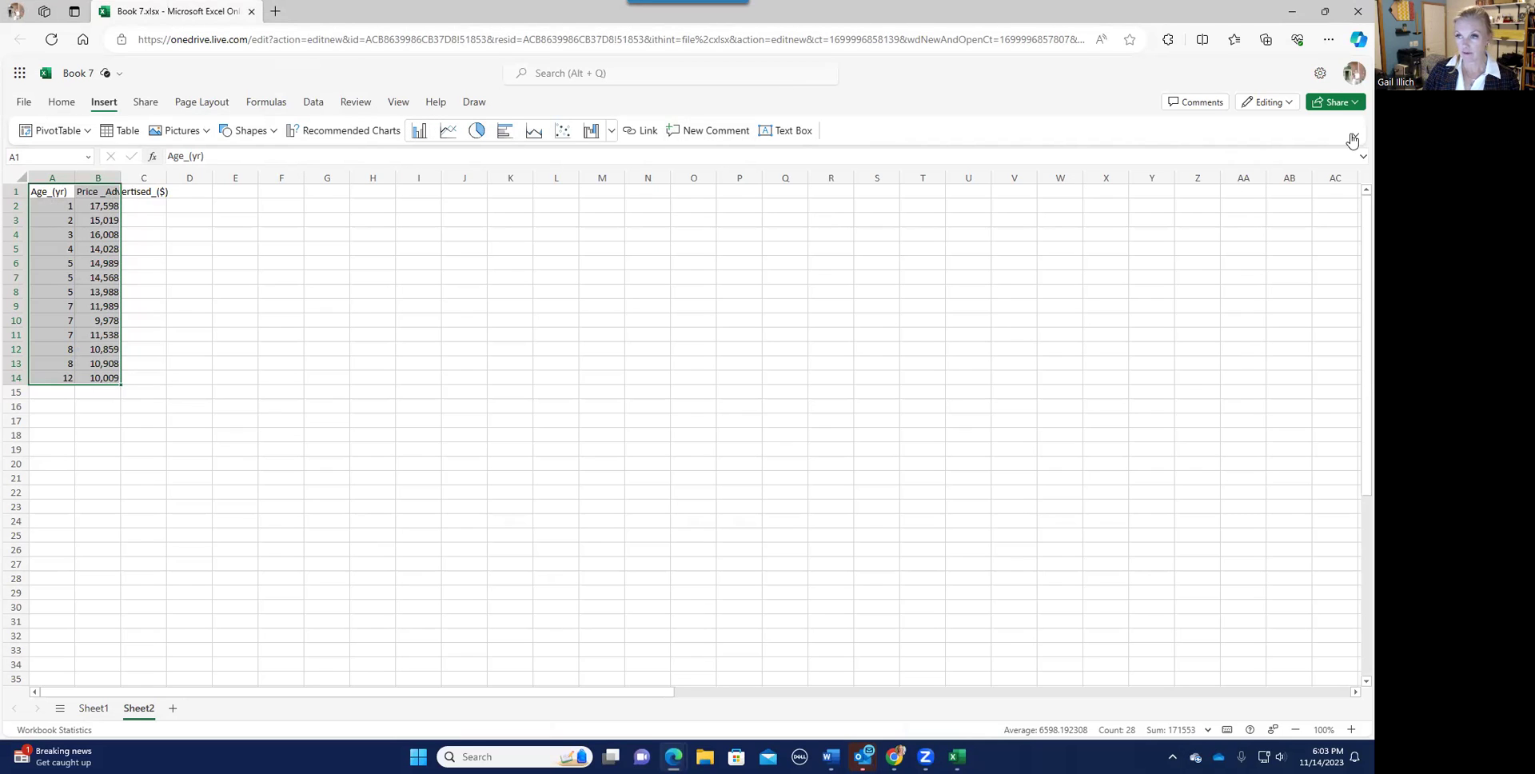
{"action": "left_click", "coordinate": [1352, 141]}
{"action": "left_click", "coordinate": [1306, 179]}
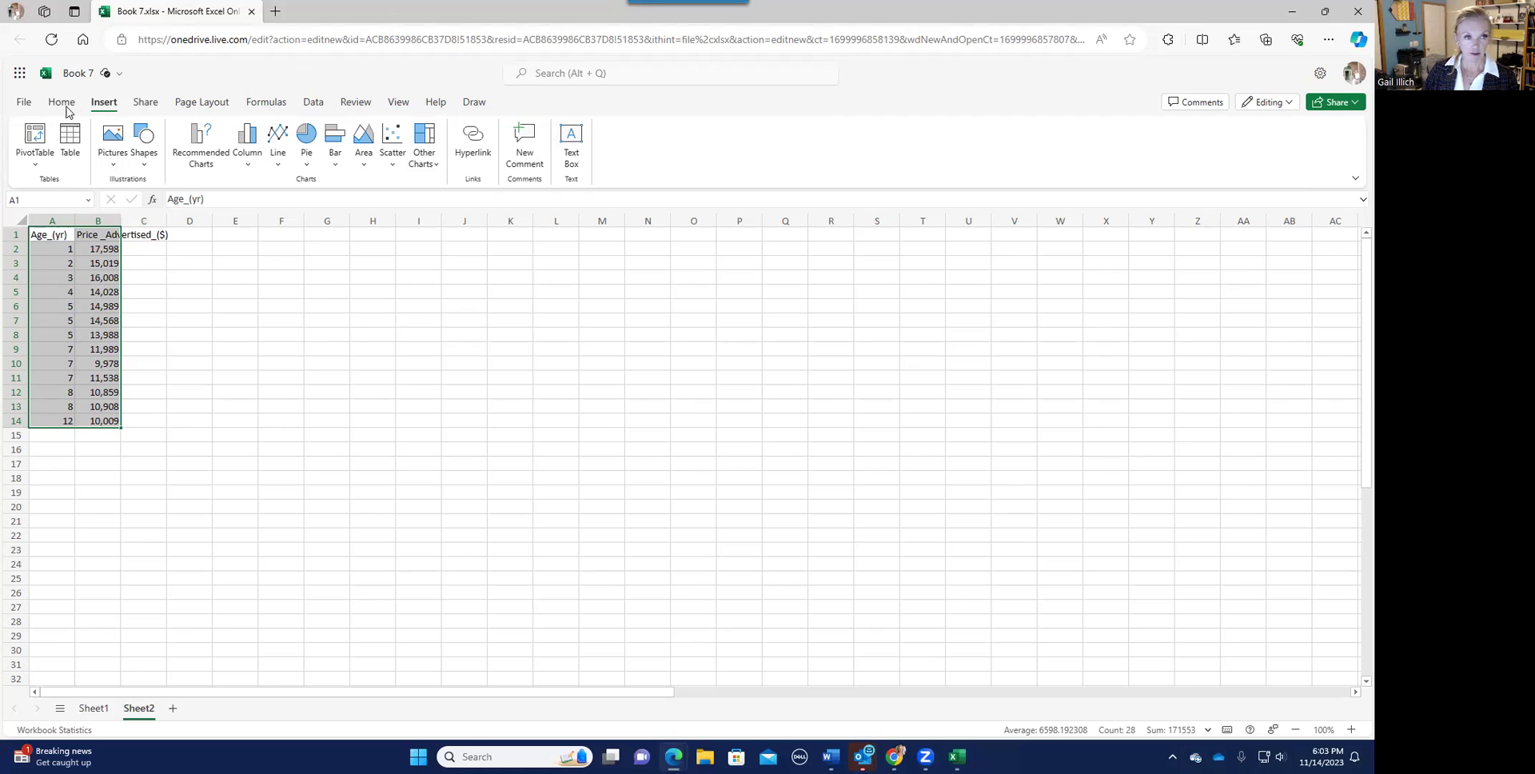
- Insert a basic scatter chart of the age and price data from the Insert tab
{"action": "left_click", "coordinate": [62, 102]}
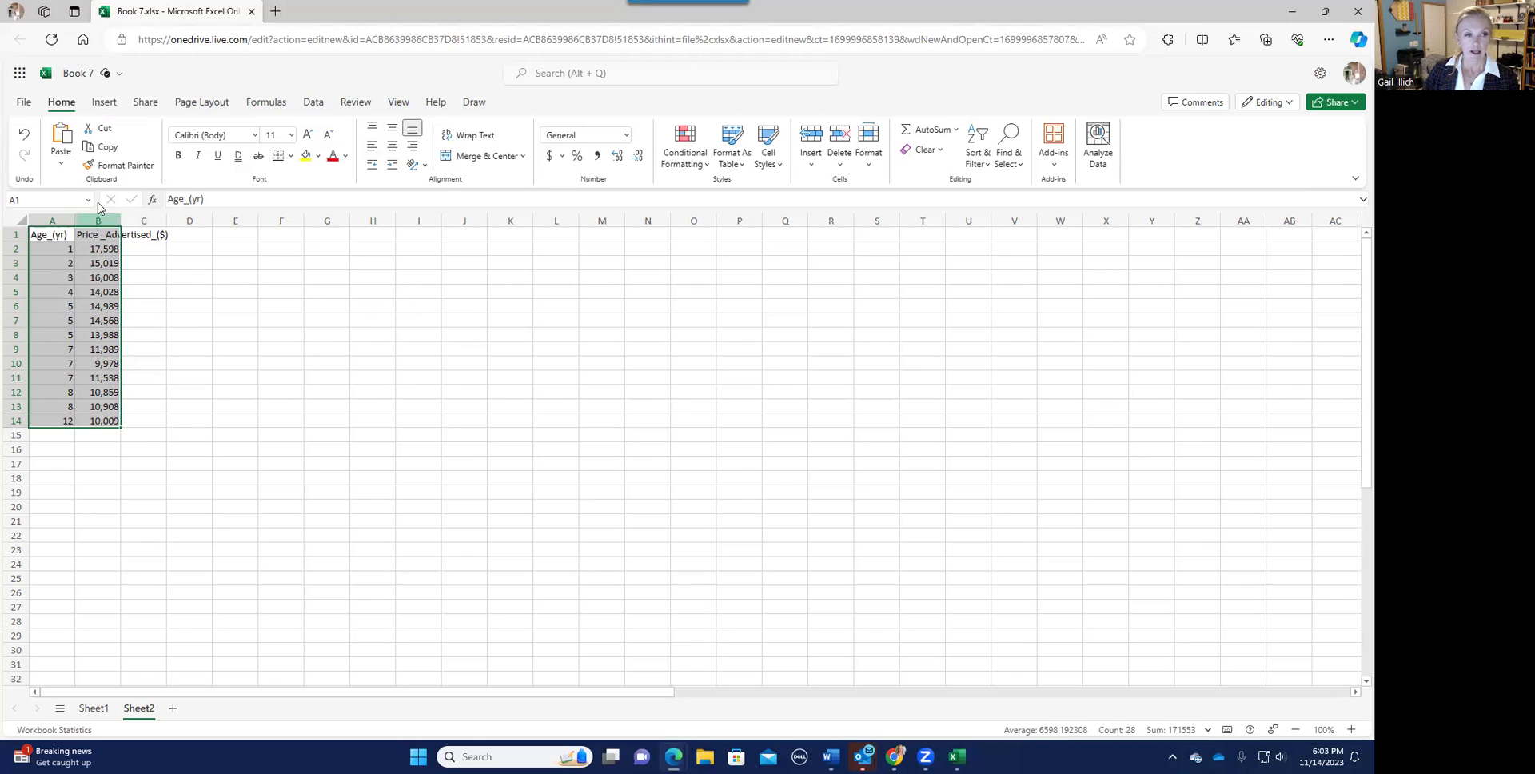
{"action": "left_click", "coordinate": [112, 105]}
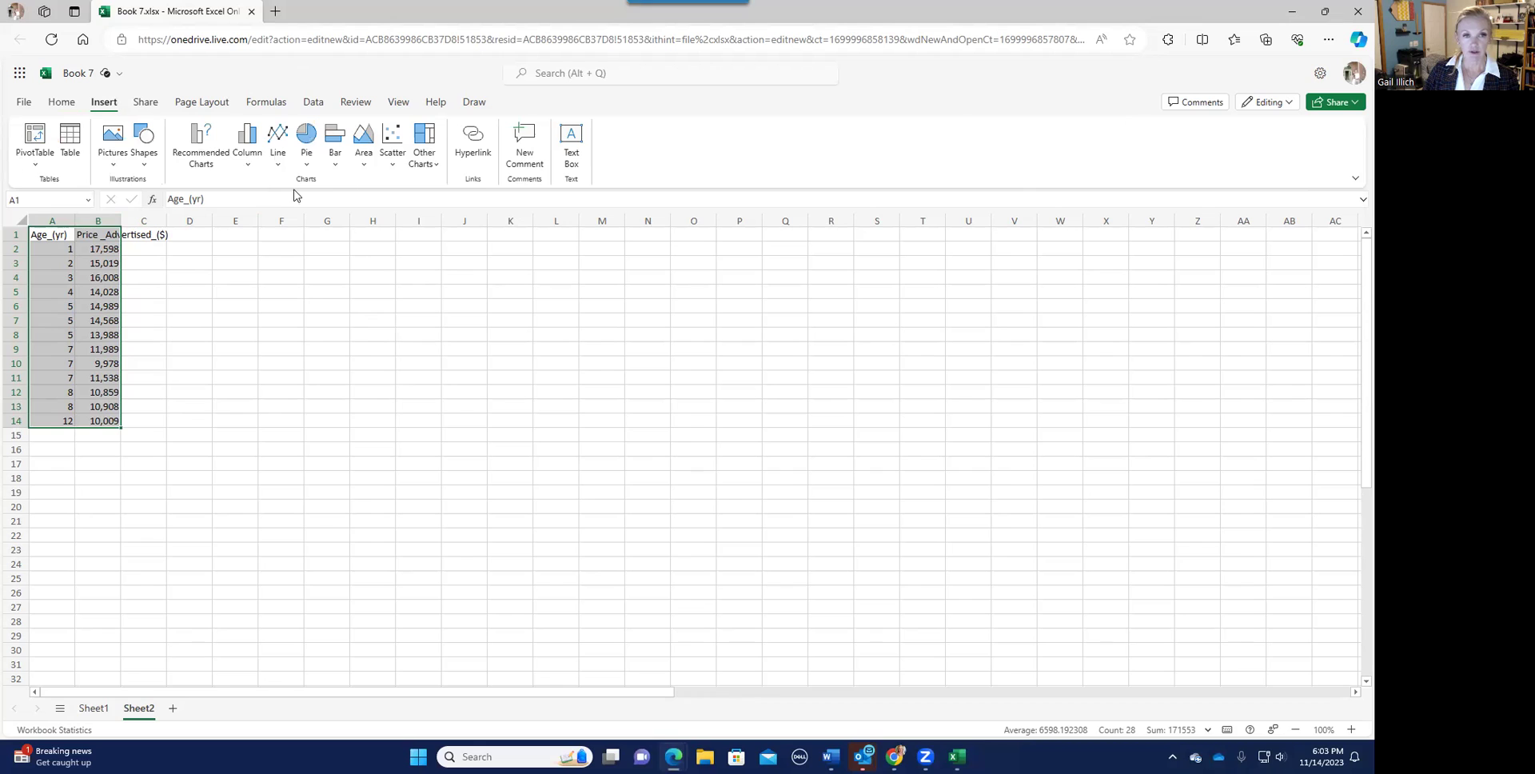
{"action": "left_click", "coordinate": [391, 160]}
{"action": "left_click", "coordinate": [401, 216]}
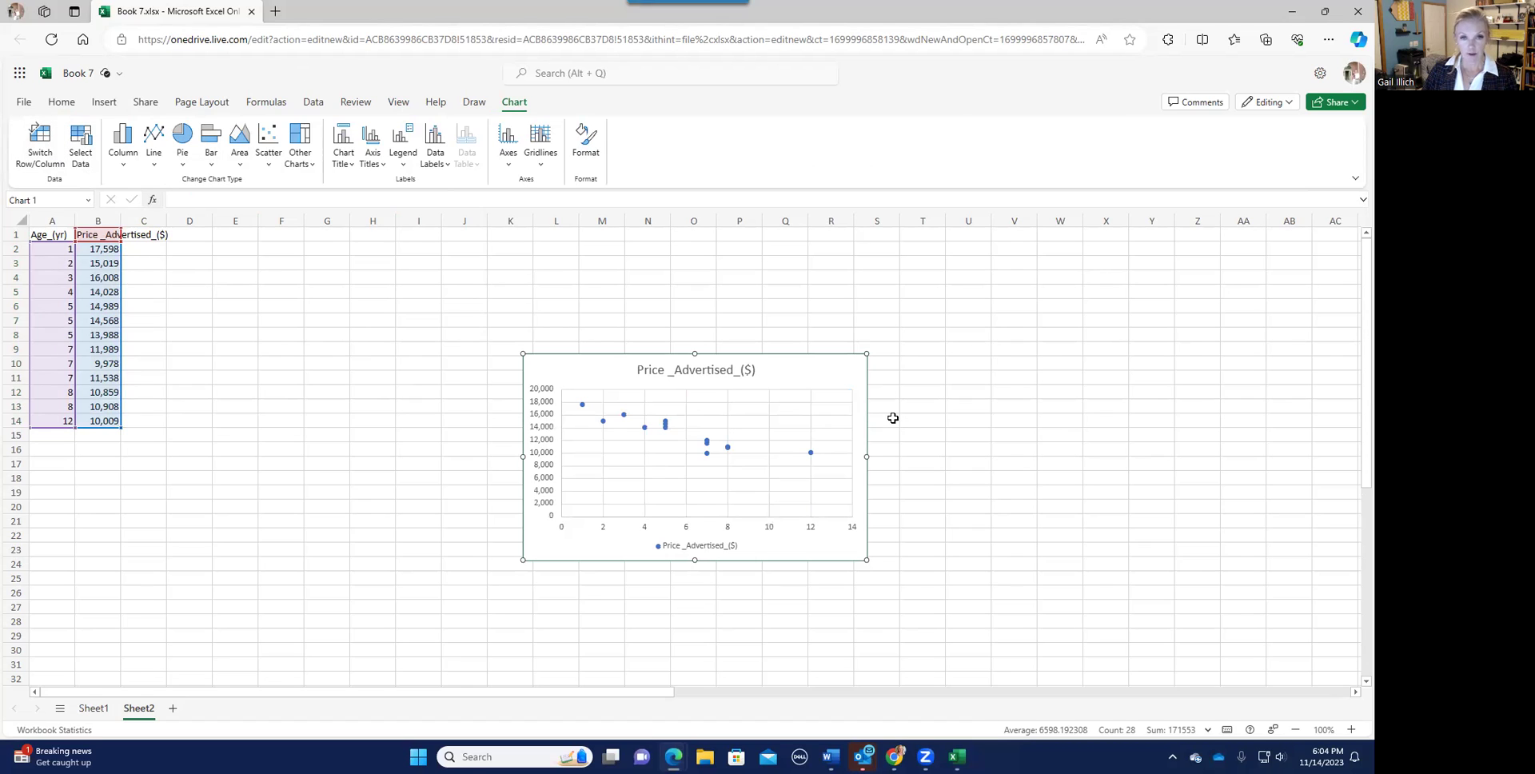
- Reload the workbook after a failed attempt, then select the whole chart and open Chart Format
{"action": "left_click", "coordinate": [648, 428]}
{"action": "left_click", "coordinate": [665, 428]}
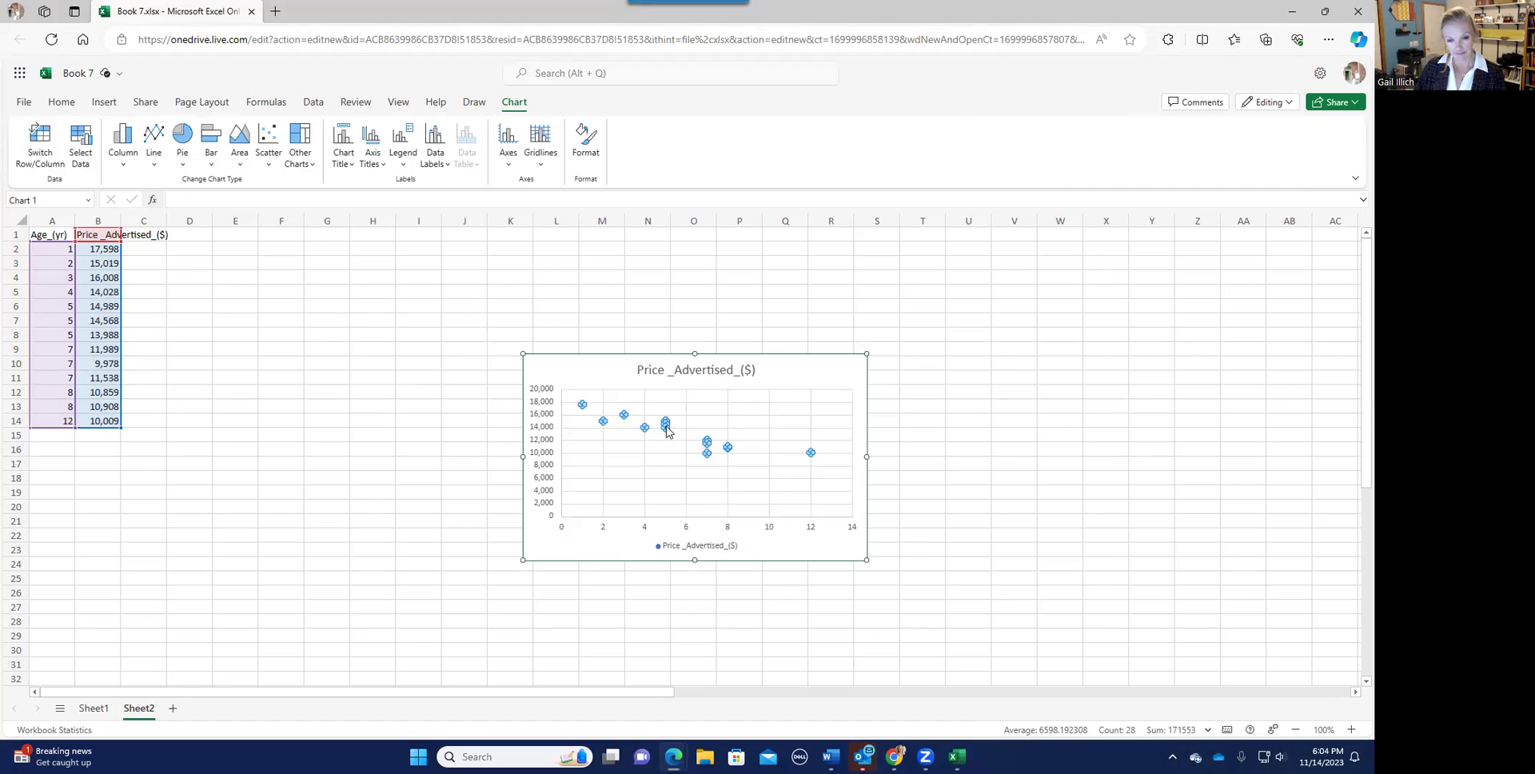
{"action": "double_click", "coordinate": [665, 430]}
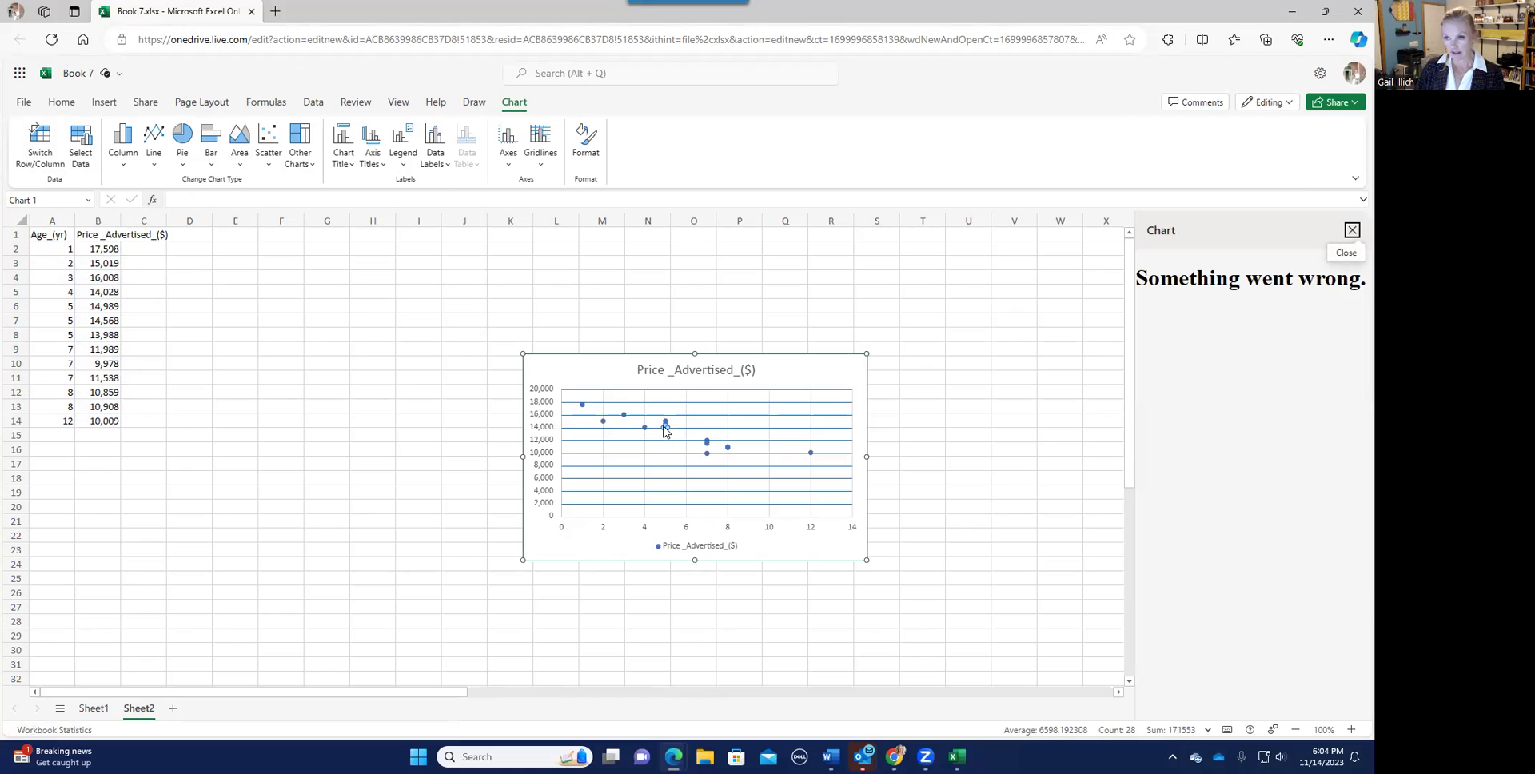
{"action": "left_click", "coordinate": [665, 430]}
{"action": "left_click", "coordinate": [1351, 231]}
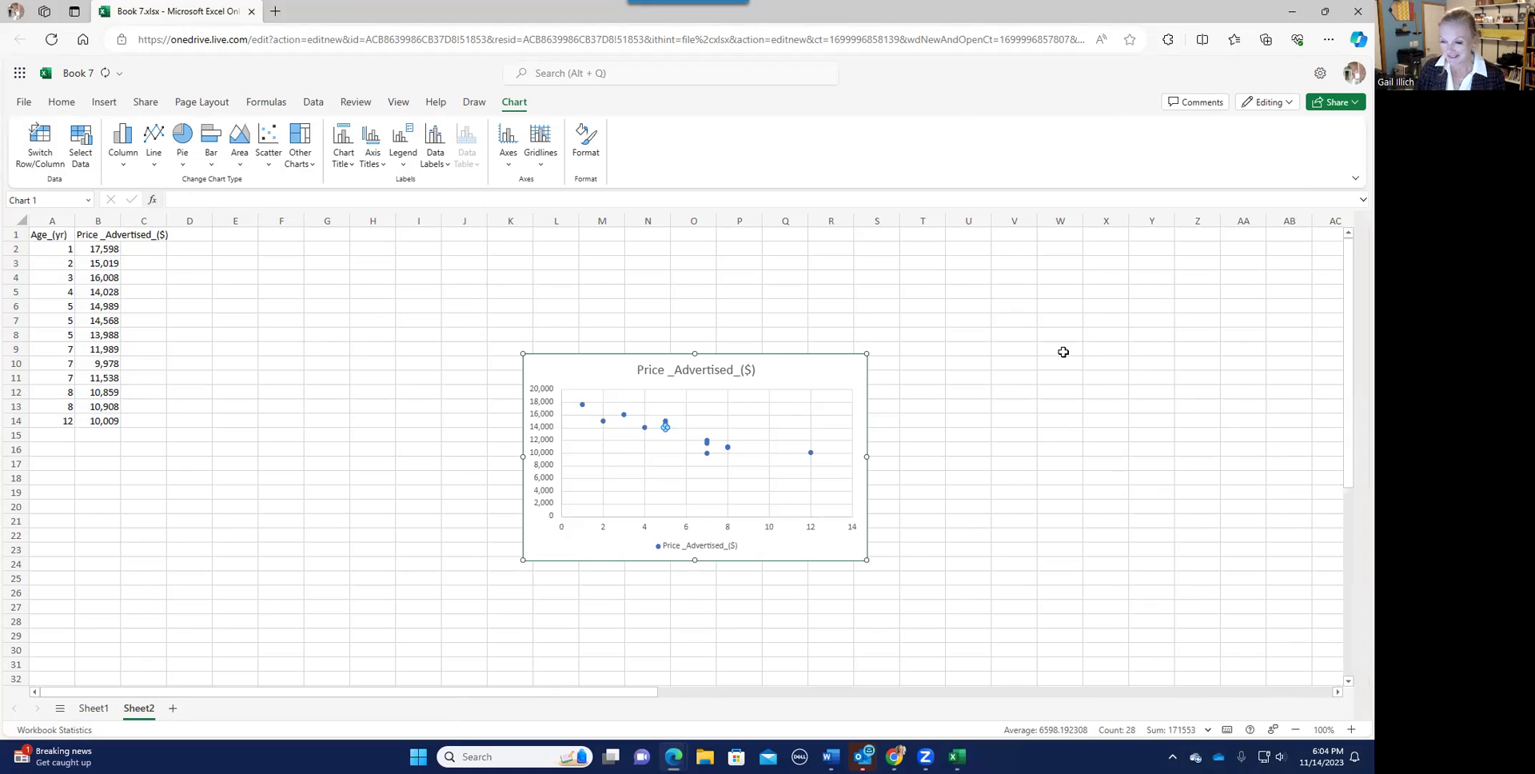
{"action": "double_click", "coordinate": [604, 423]}
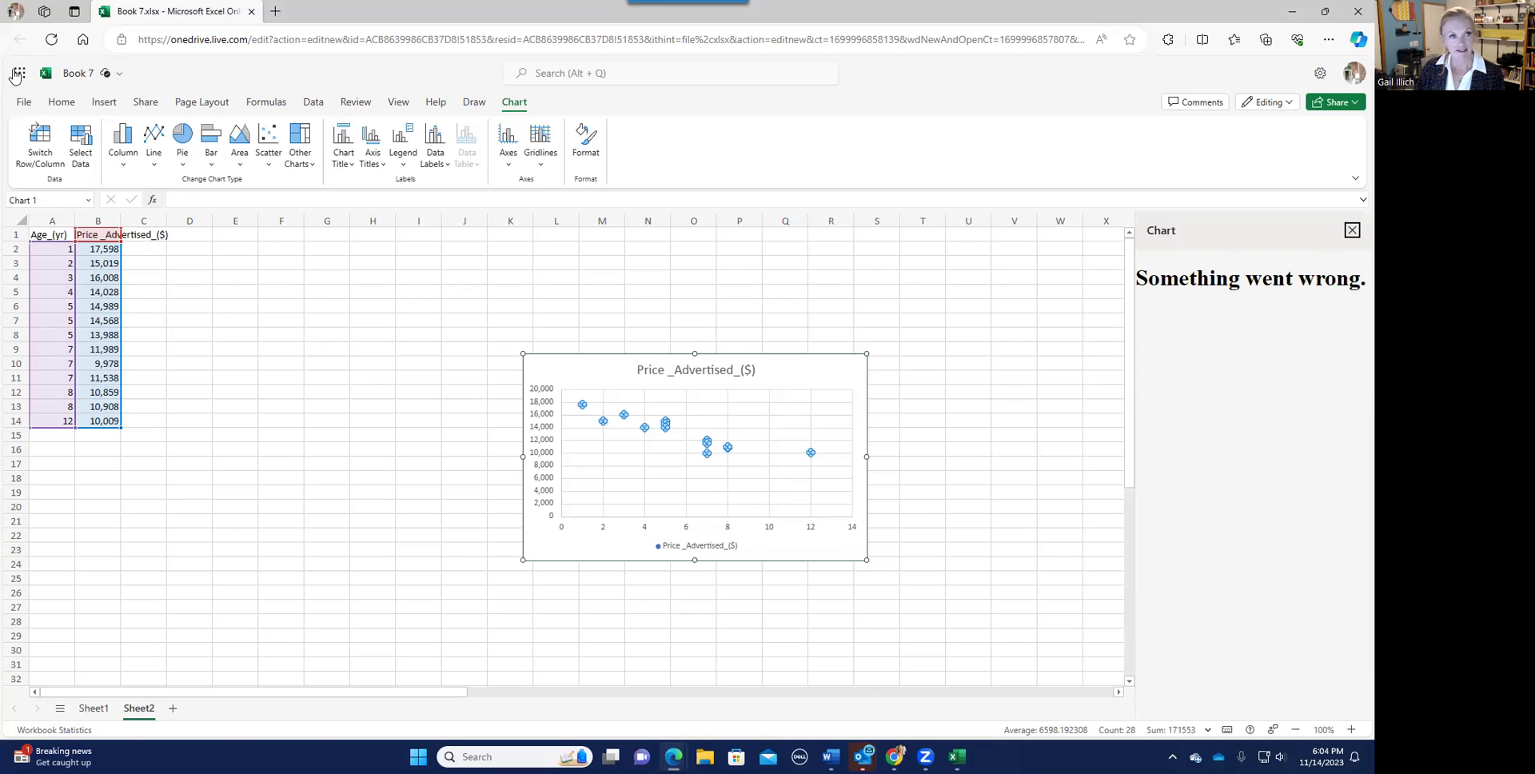
{"action": "left_click", "coordinate": [54, 43]}
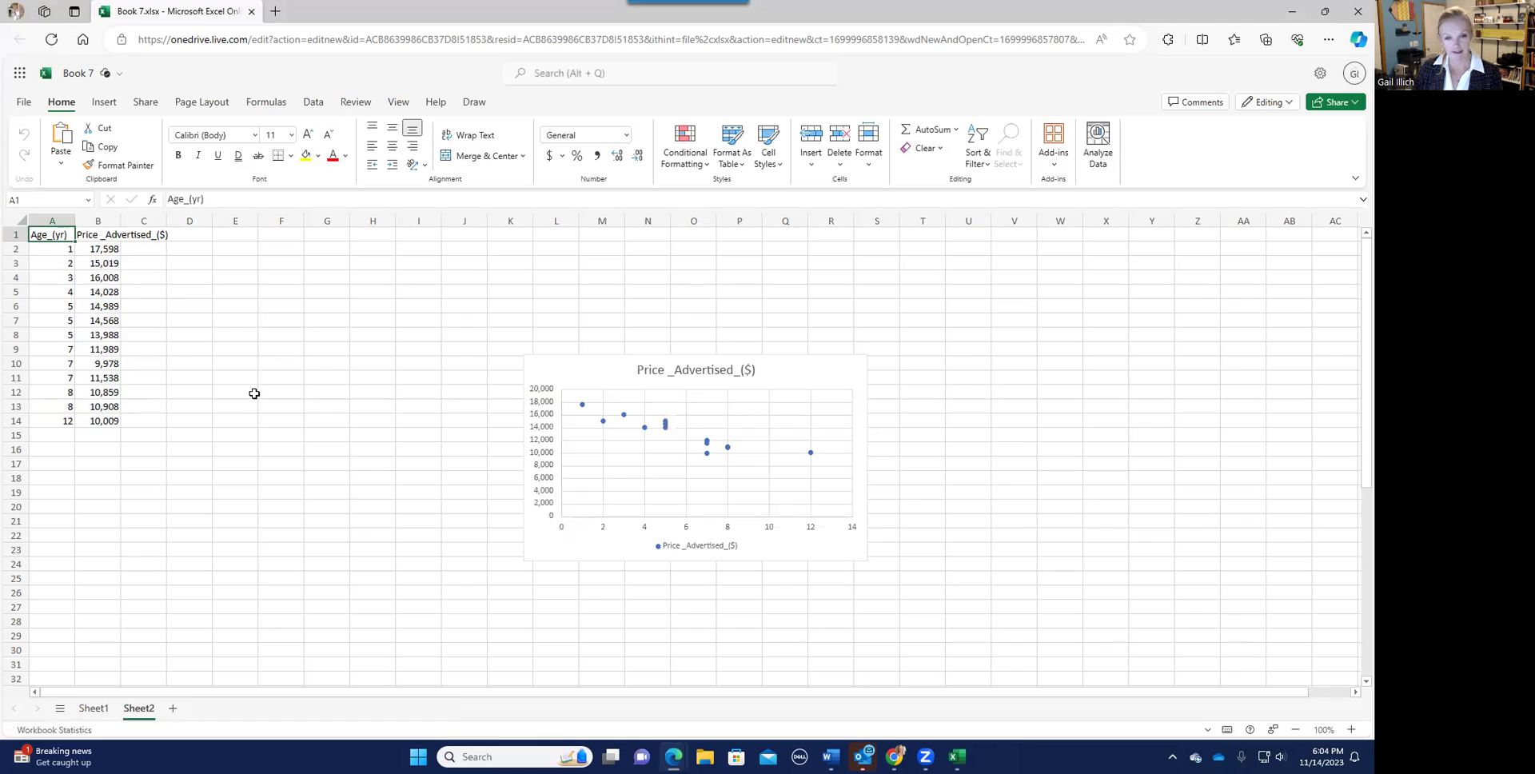
{"action": "left_click", "coordinate": [666, 428]}
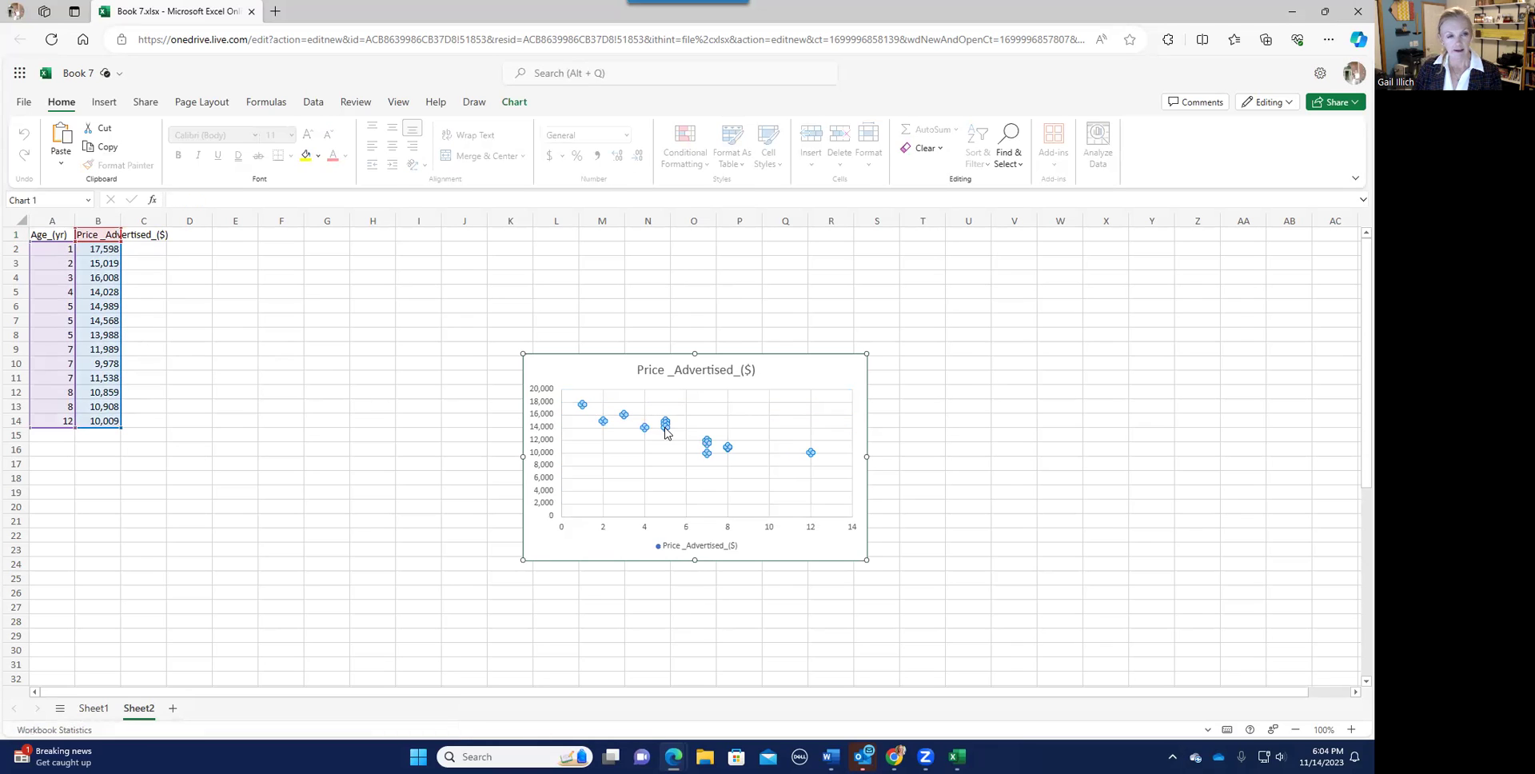
{"action": "left_click", "coordinate": [665, 428]}
{"action": "double_click", "coordinate": [666, 427]}
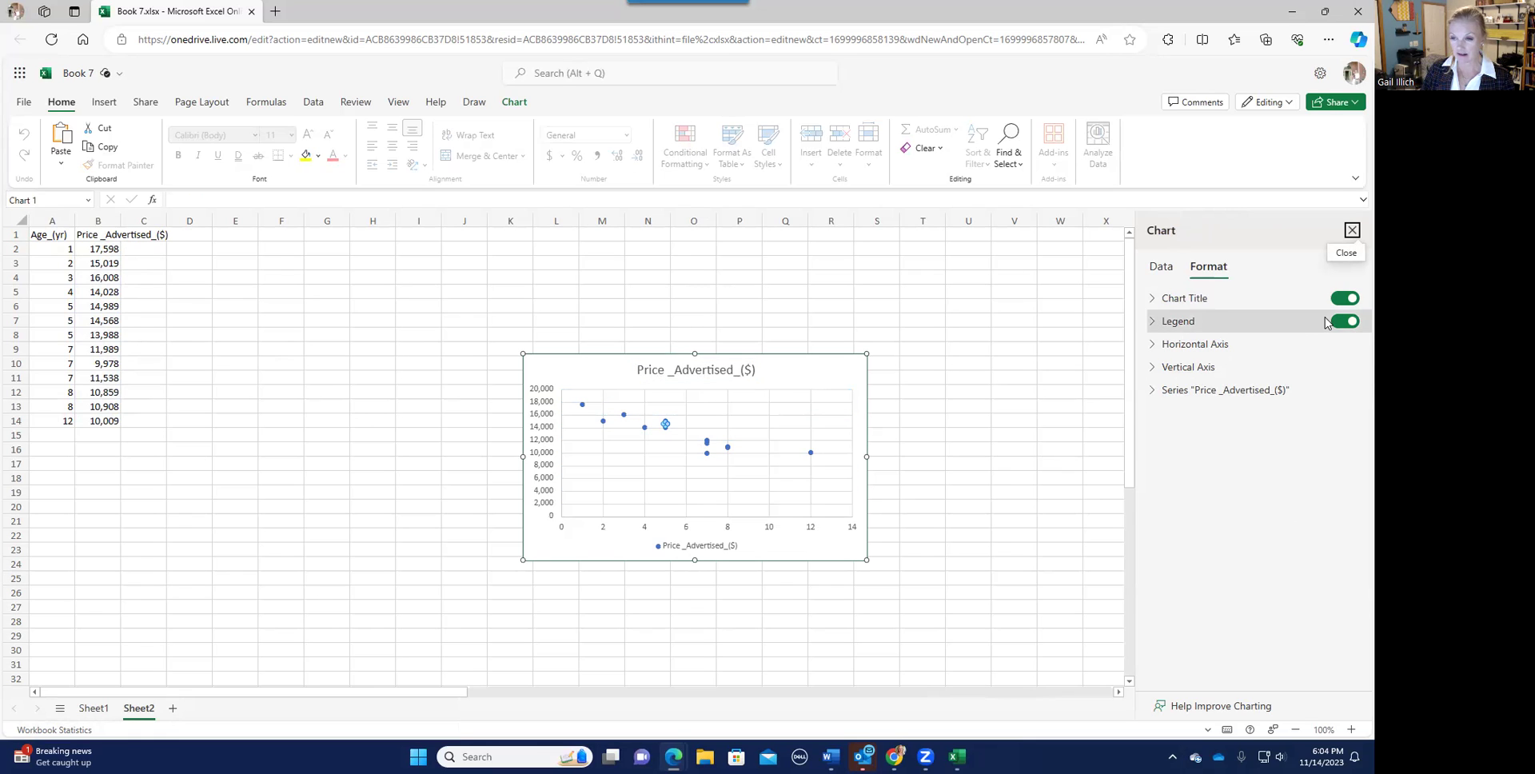
- Turn on an axis title for the chart's horizontal axis
{"action": "left_click", "coordinate": [1163, 344]}
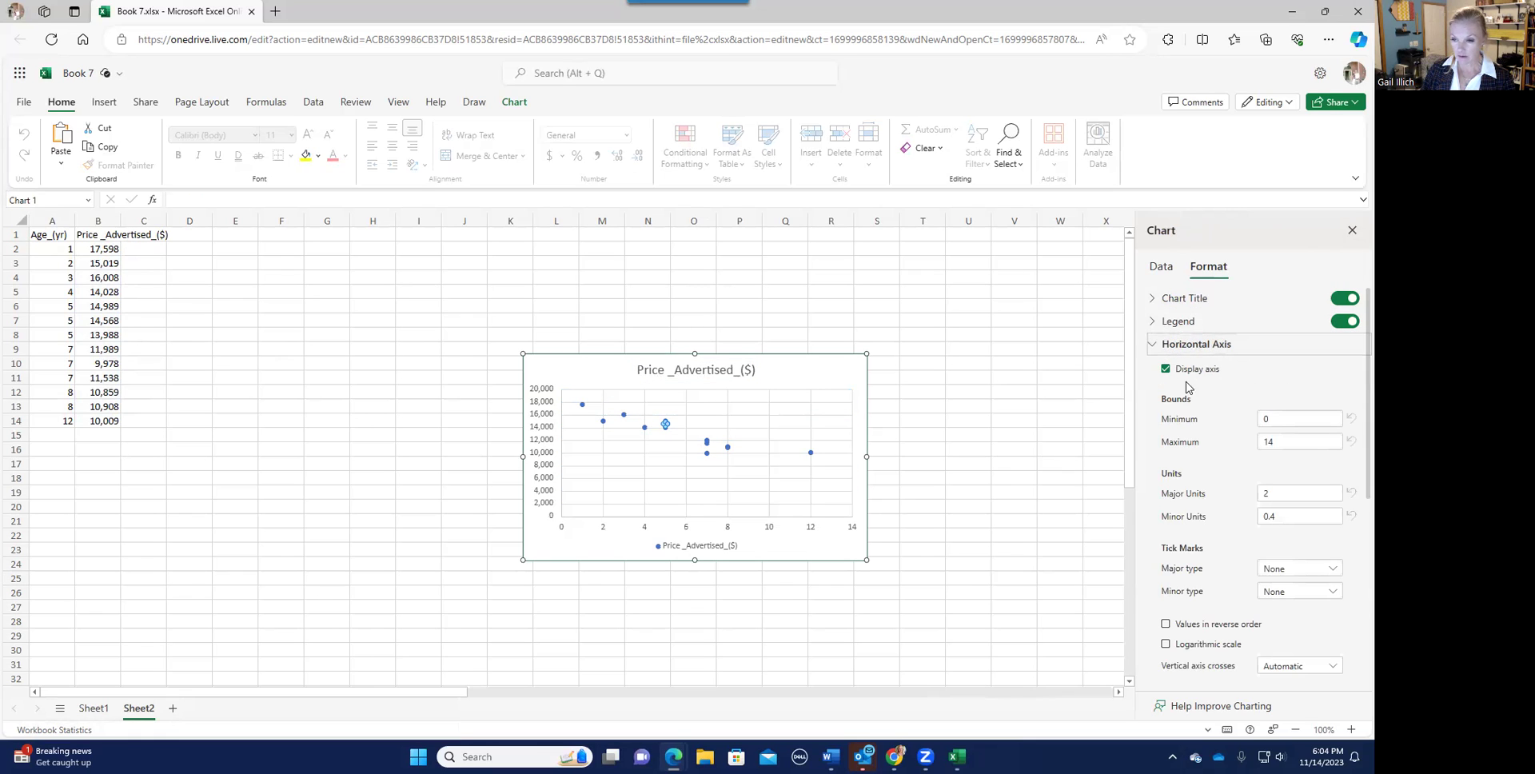
{"action": "scroll", "coordinate": [1216, 396], "scroll_direction": "down", "scroll_amount": 2}
{"action": "scroll", "coordinate": [1222, 401], "scroll_direction": "down", "scroll_amount": 4}
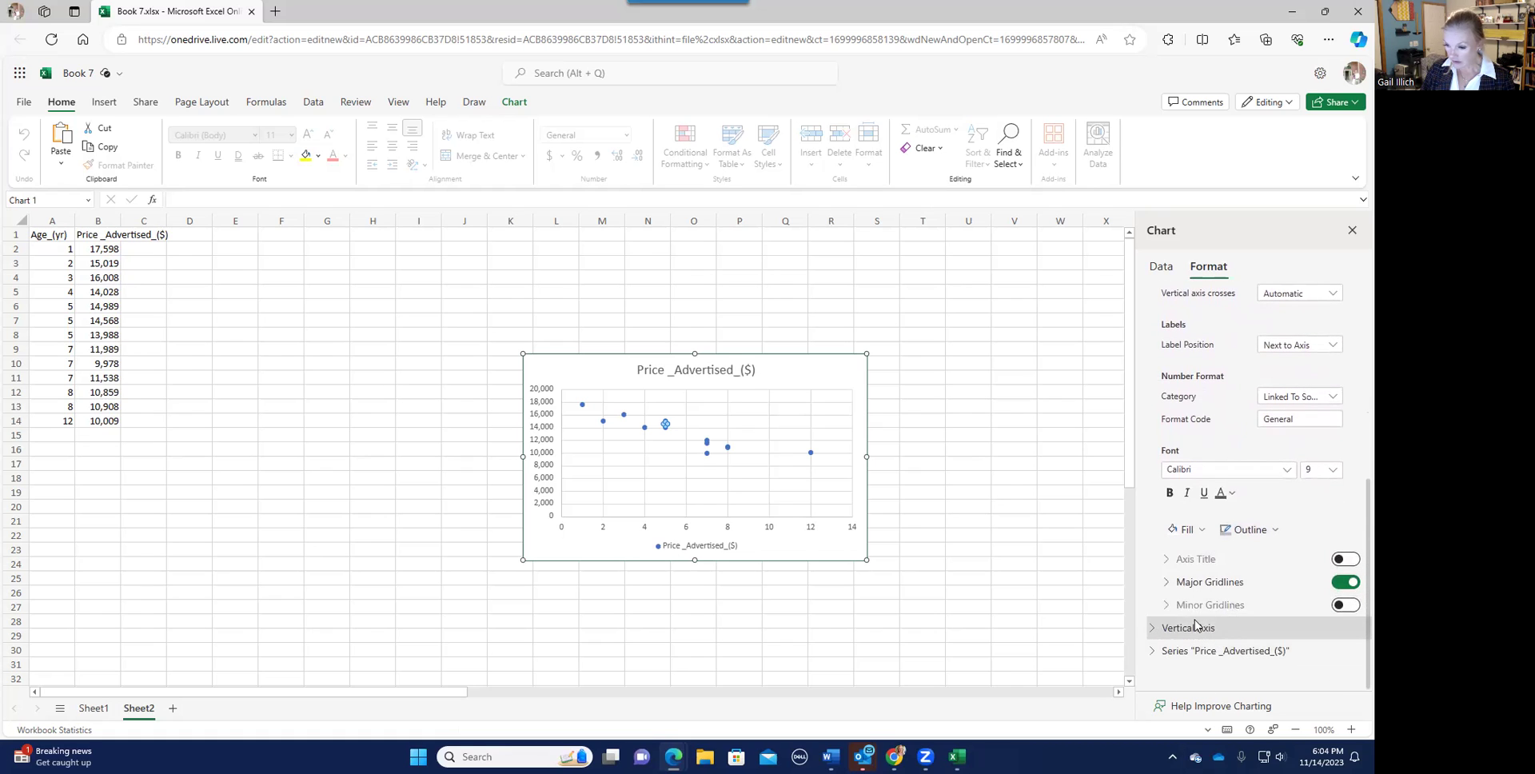
{"action": "left_click", "coordinate": [1337, 560]}
{"action": "left_click", "coordinate": [696, 528]}
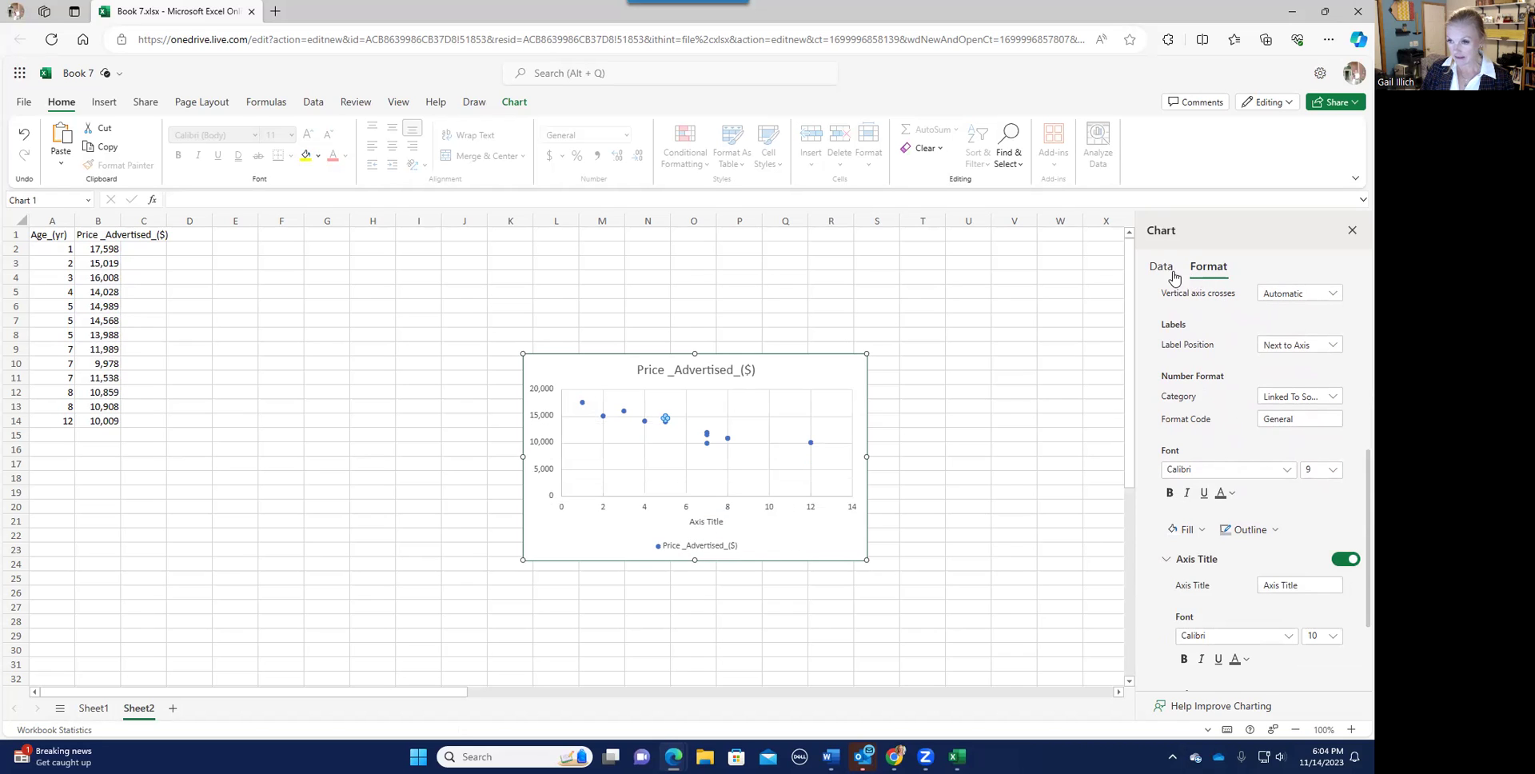
{"action": "scroll", "coordinate": [1277, 420], "scroll_direction": "up", "scroll_amount": 5}
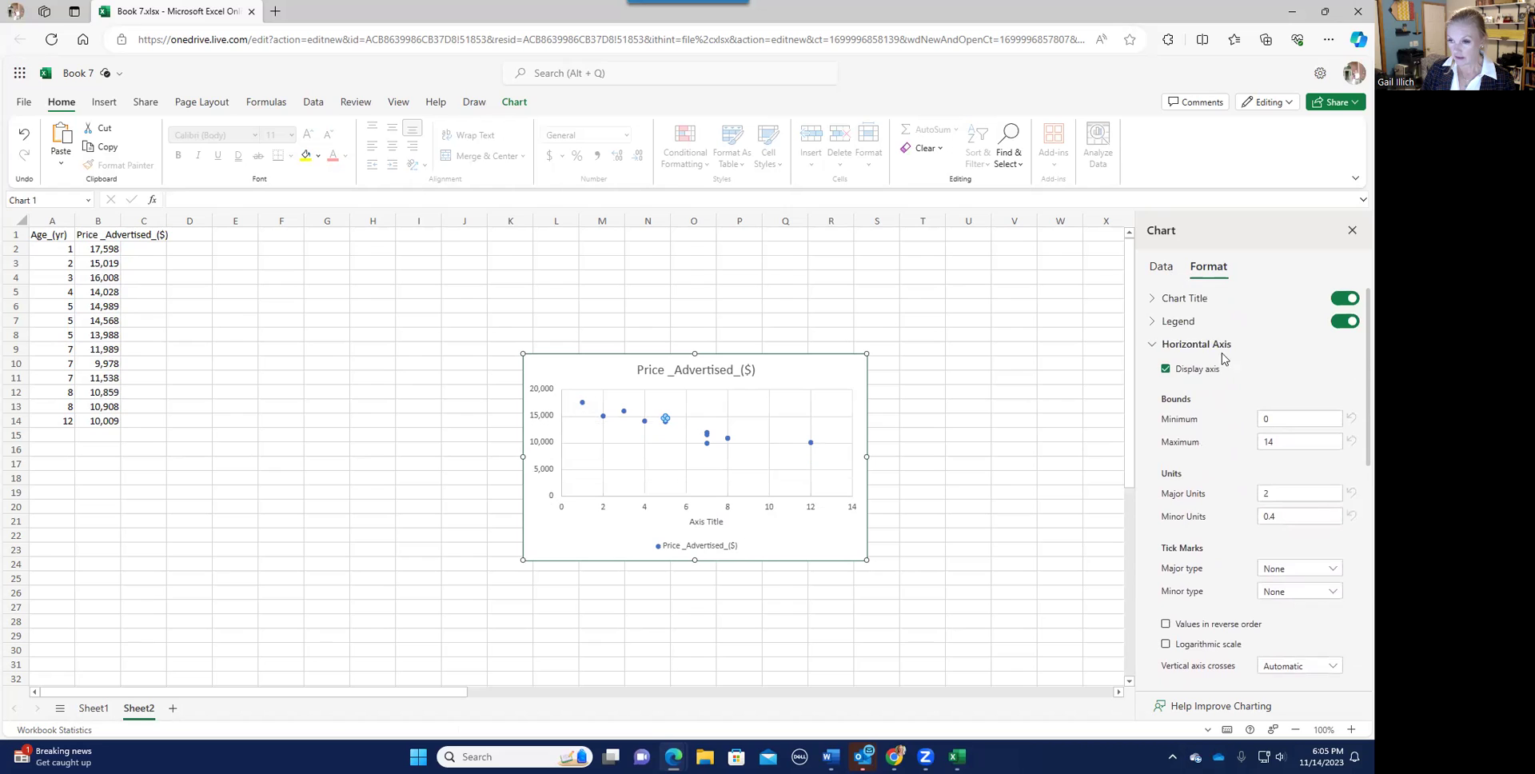
{"action": "left_click", "coordinate": [1153, 348]}
- Turn on minor gridlines for the vertical axis
{"action": "left_click", "coordinate": [1159, 369]}
{"action": "scroll", "coordinate": [1215, 528], "scroll_direction": "down", "scroll_amount": 5}
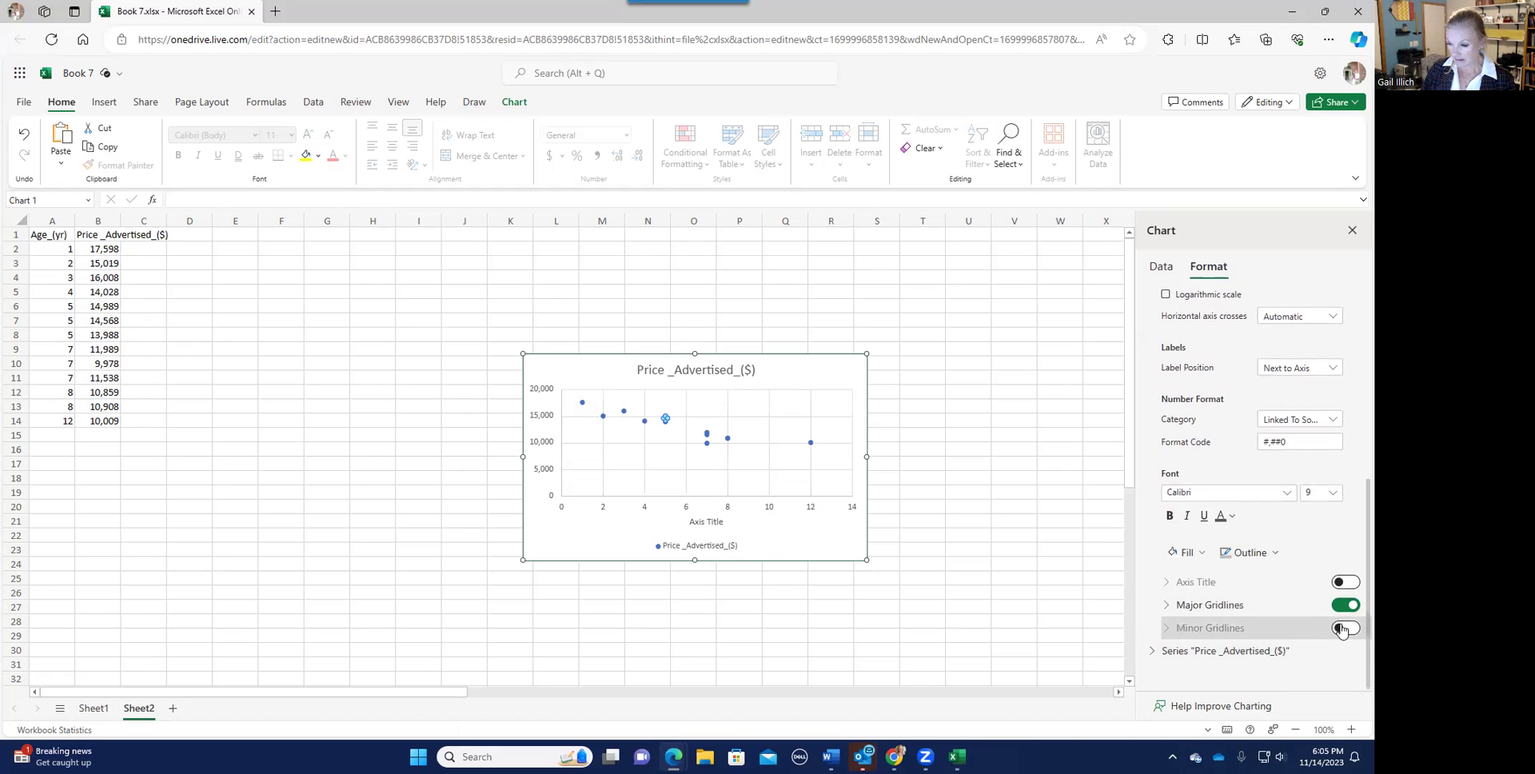
{"action": "left_click", "coordinate": [1347, 628]}
{"action": "scroll", "coordinate": [1206, 293], "scroll_direction": "up", "scroll_amount": 3}
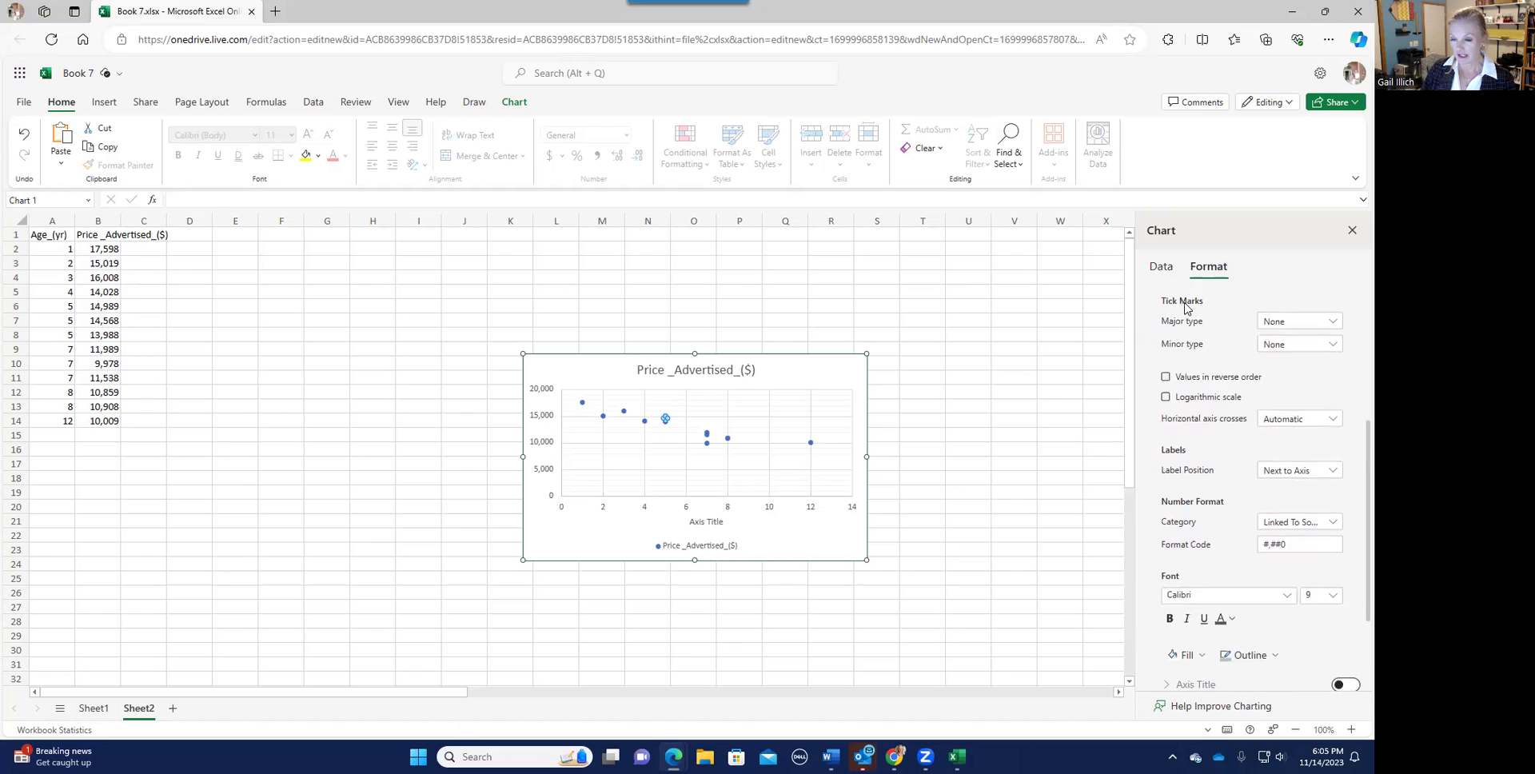
{"action": "scroll", "coordinate": [1206, 293], "scroll_direction": "up", "scroll_amount": 3}
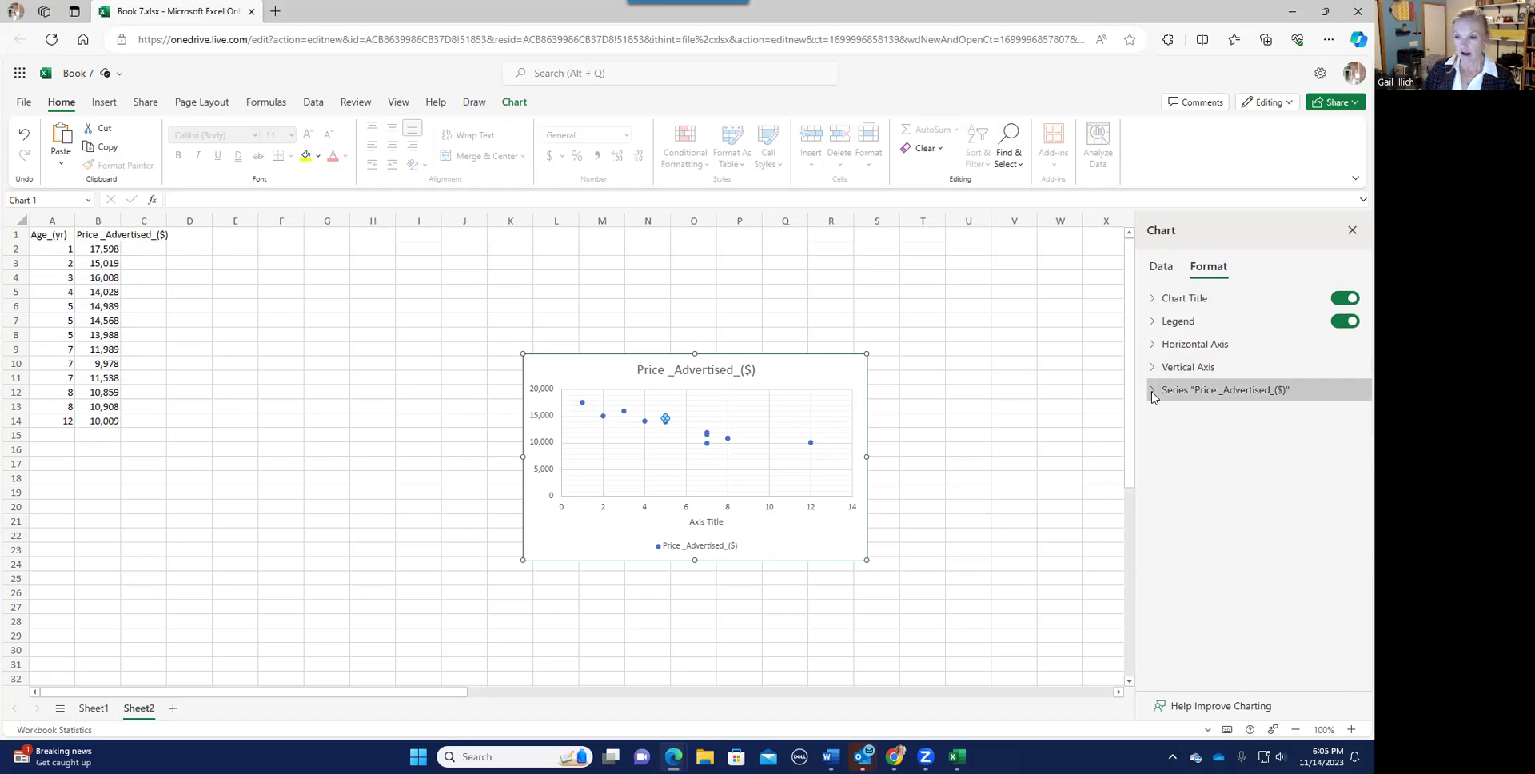
- Add a linear trendline to the price series showing its equation and R² value
{"action": "left_click", "coordinate": [1159, 391]}
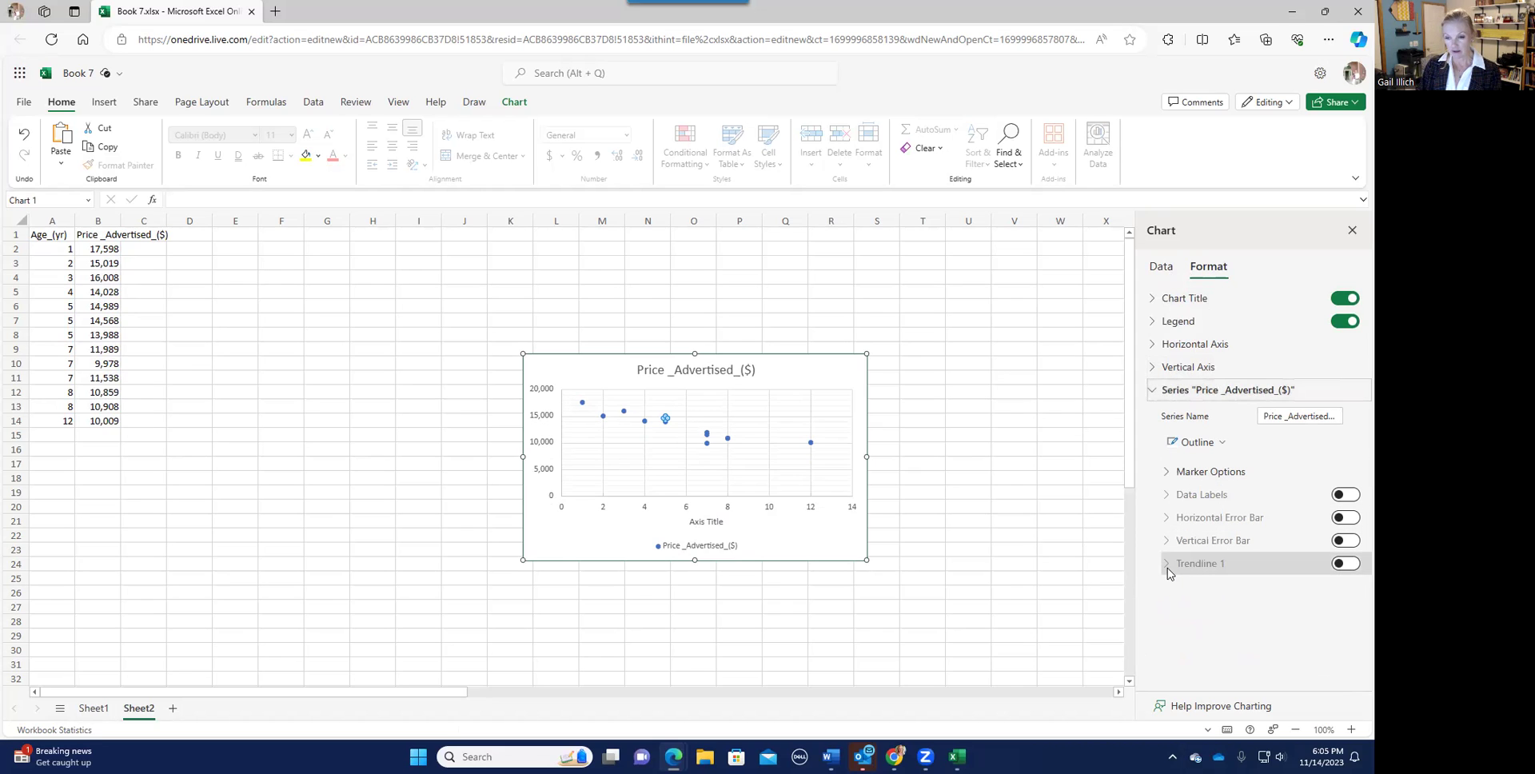
{"action": "left_click", "coordinate": [1344, 564]}
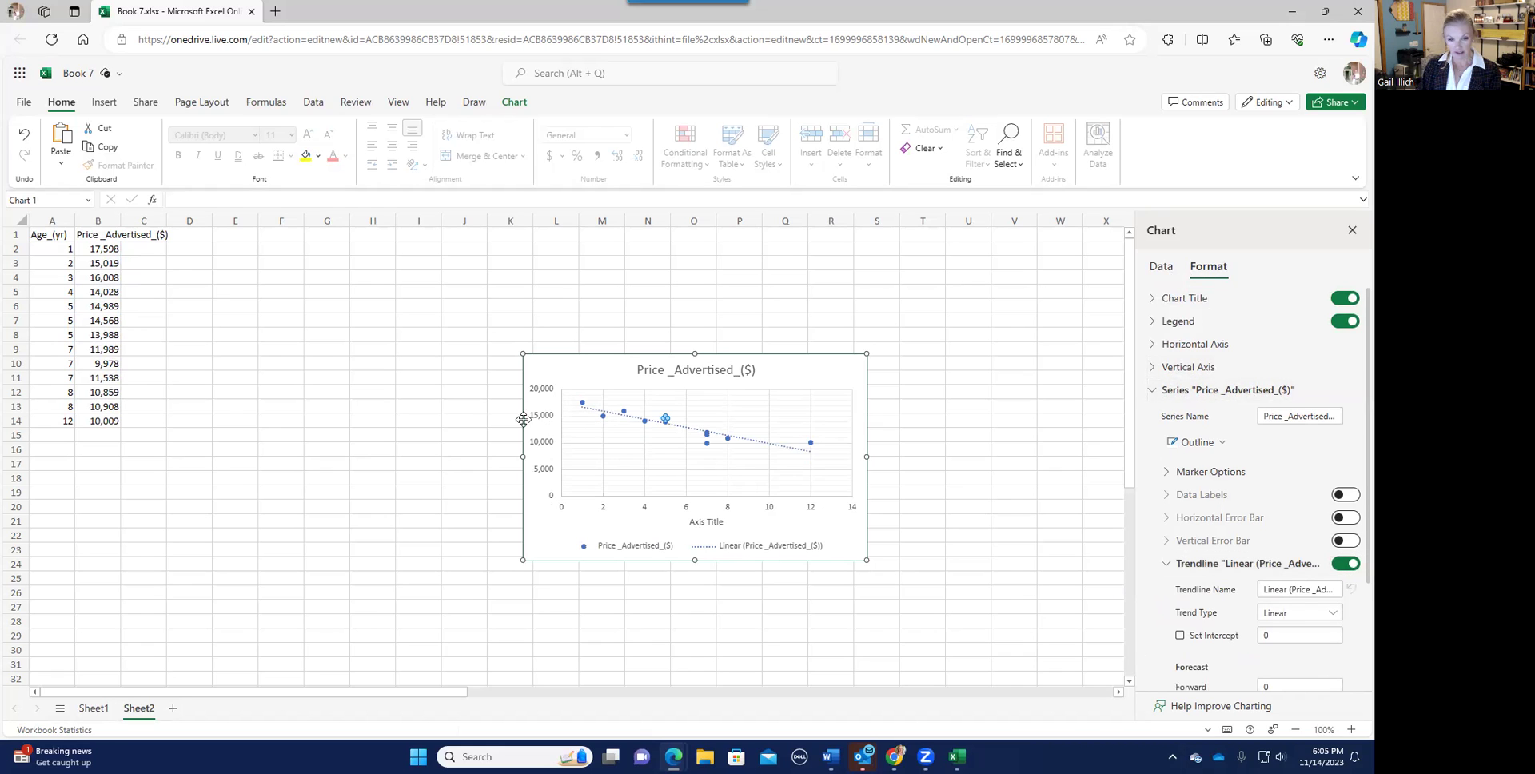
{"action": "scroll", "coordinate": [1237, 593], "scroll_direction": "down", "scroll_amount": 3}
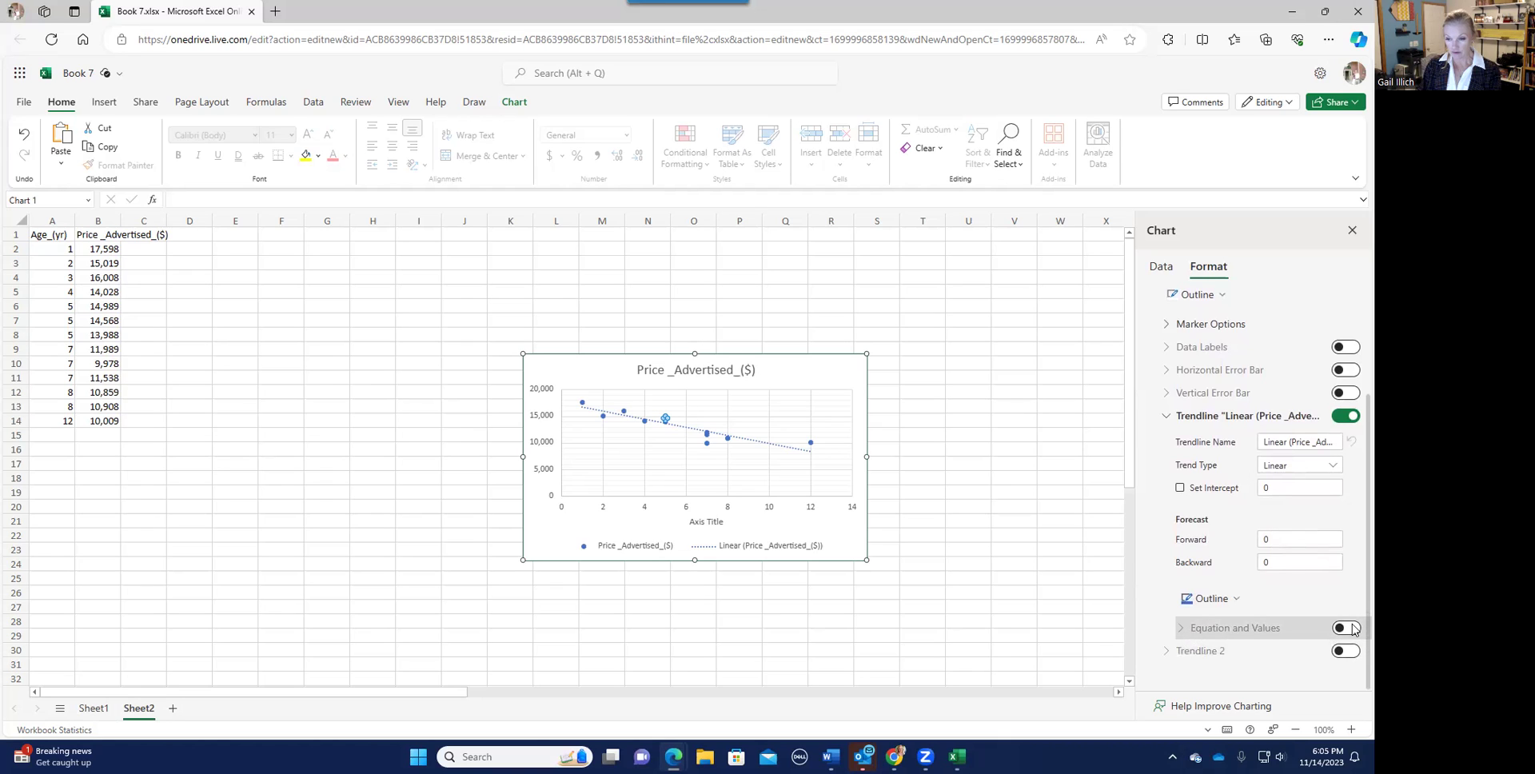
{"action": "left_click", "coordinate": [1347, 628]}
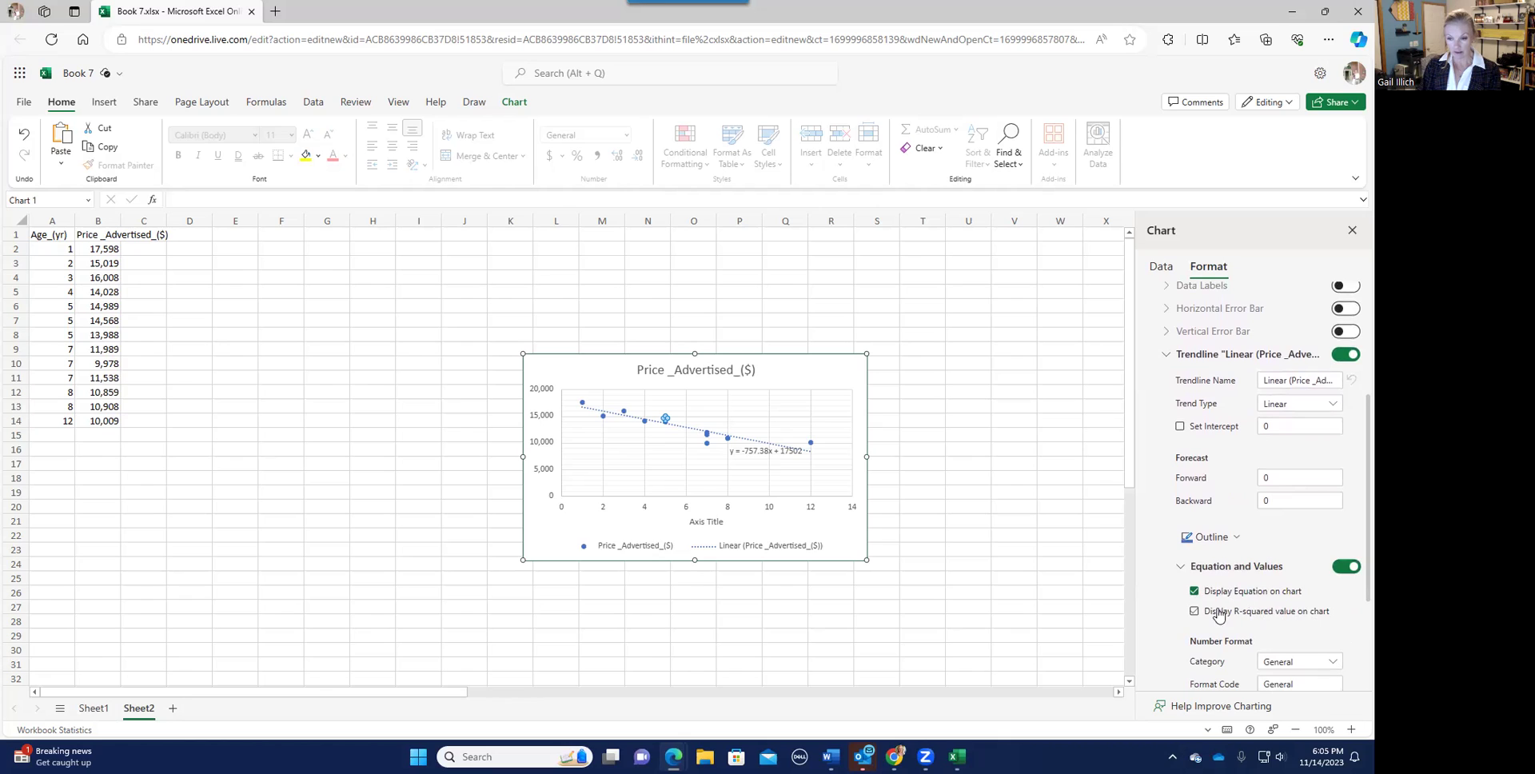
{"action": "left_click", "coordinate": [1195, 612]}
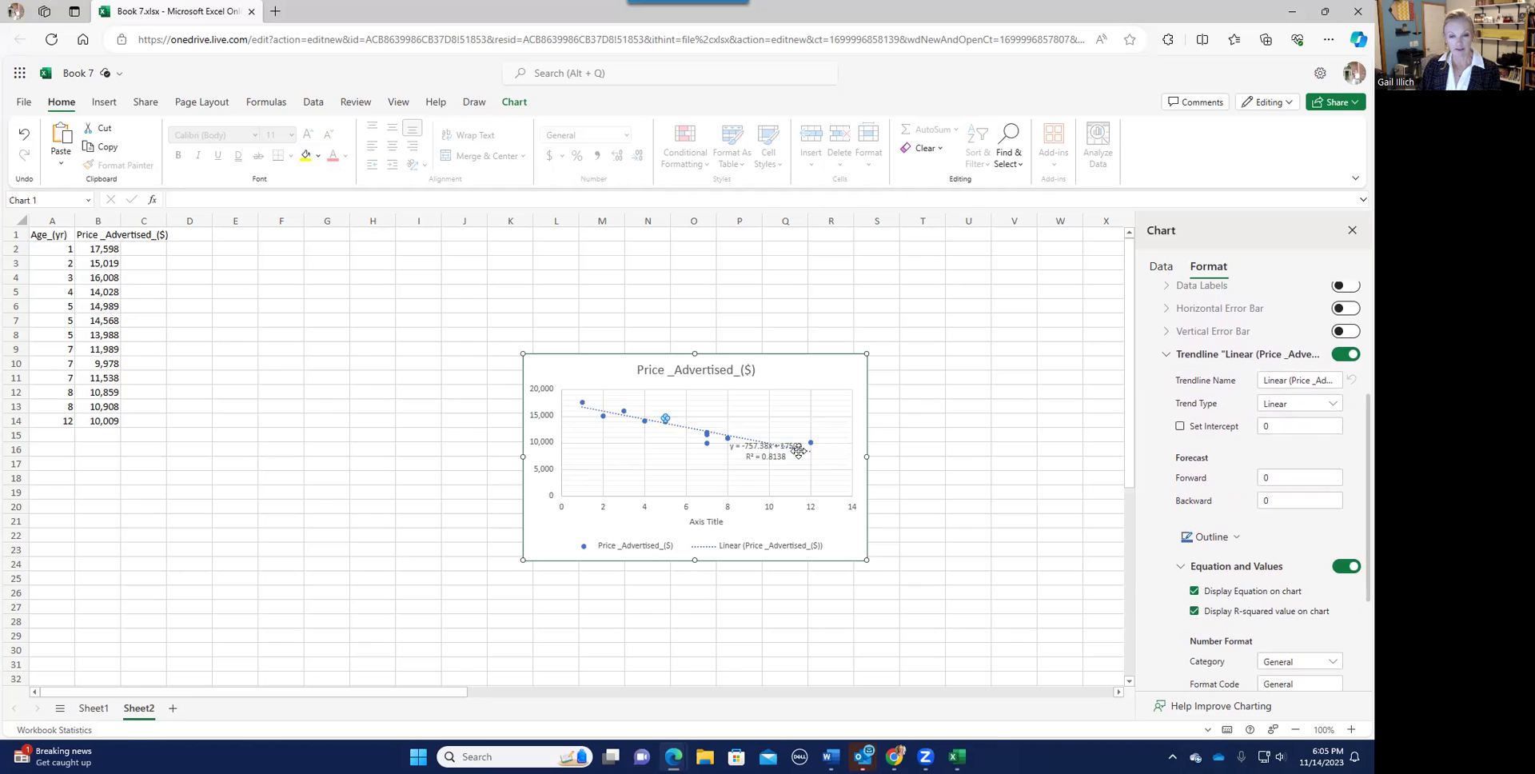
- Check the 'y = -757.38x + 17502, R² = 0.8138' label by selecting and deselecting it
{"action": "left_click", "coordinate": [781, 447]}
{"action": "left_click", "coordinate": [808, 505]}
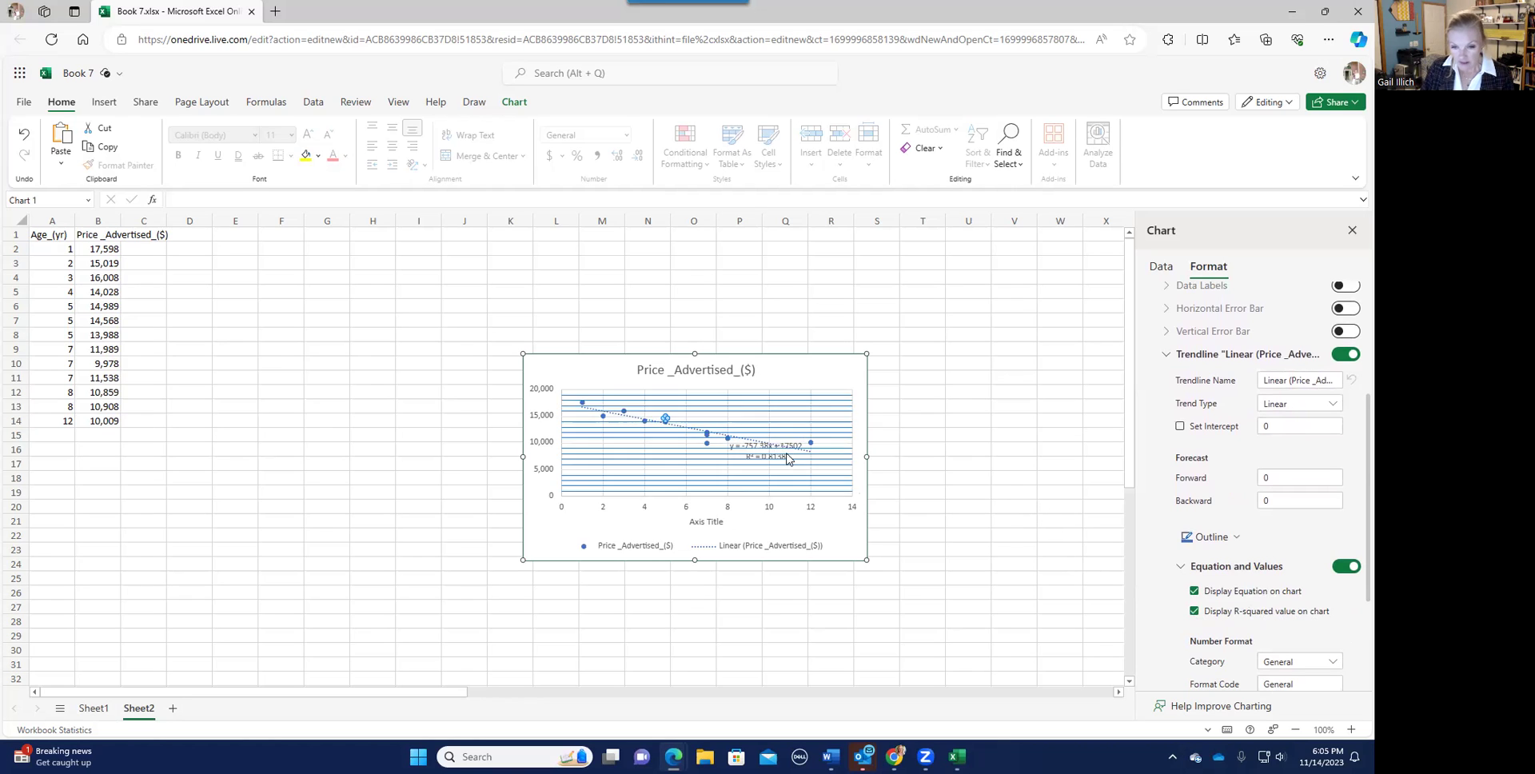
{"action": "left_click", "coordinate": [784, 448]}
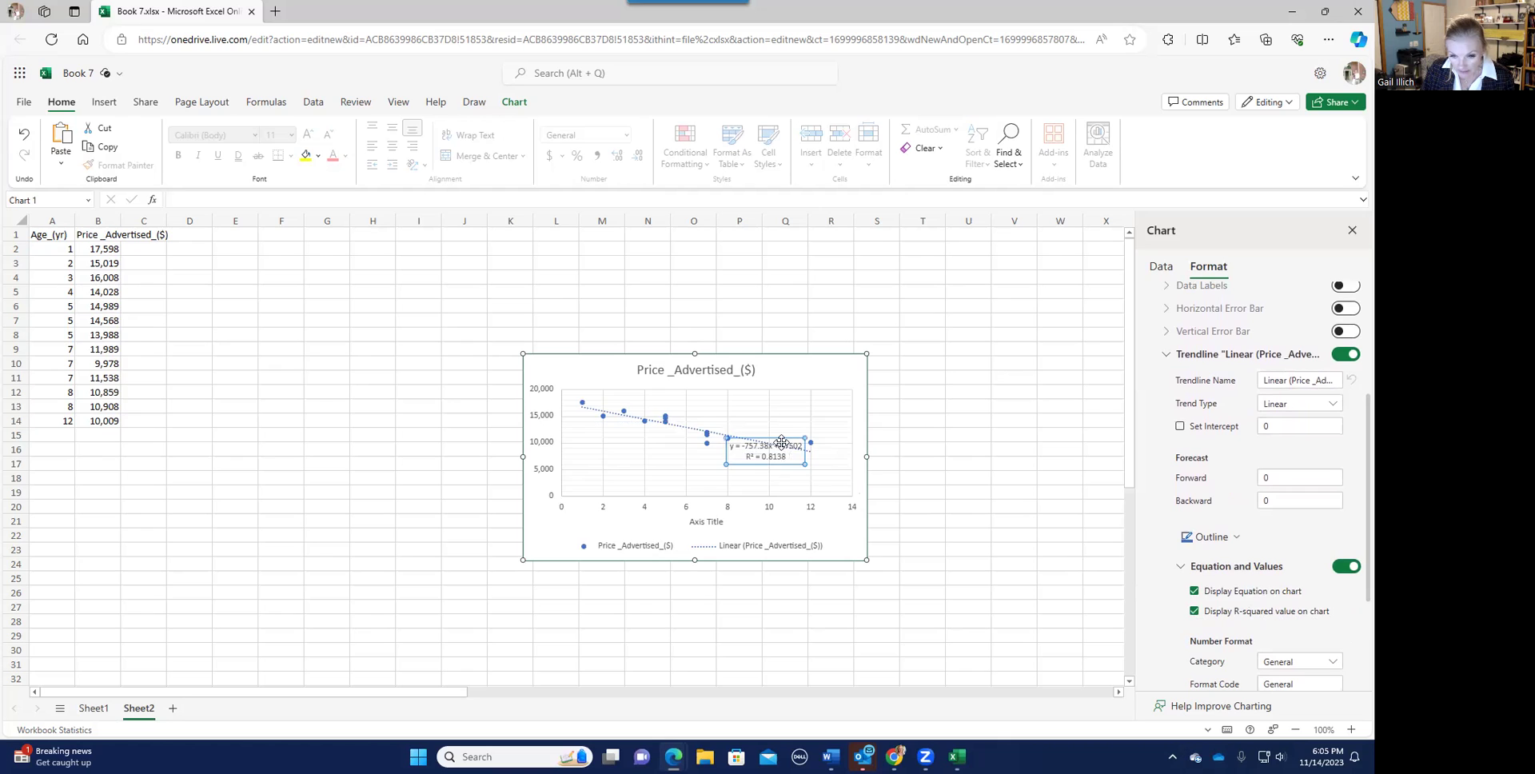
{"action": "left_click", "coordinate": [941, 465]}
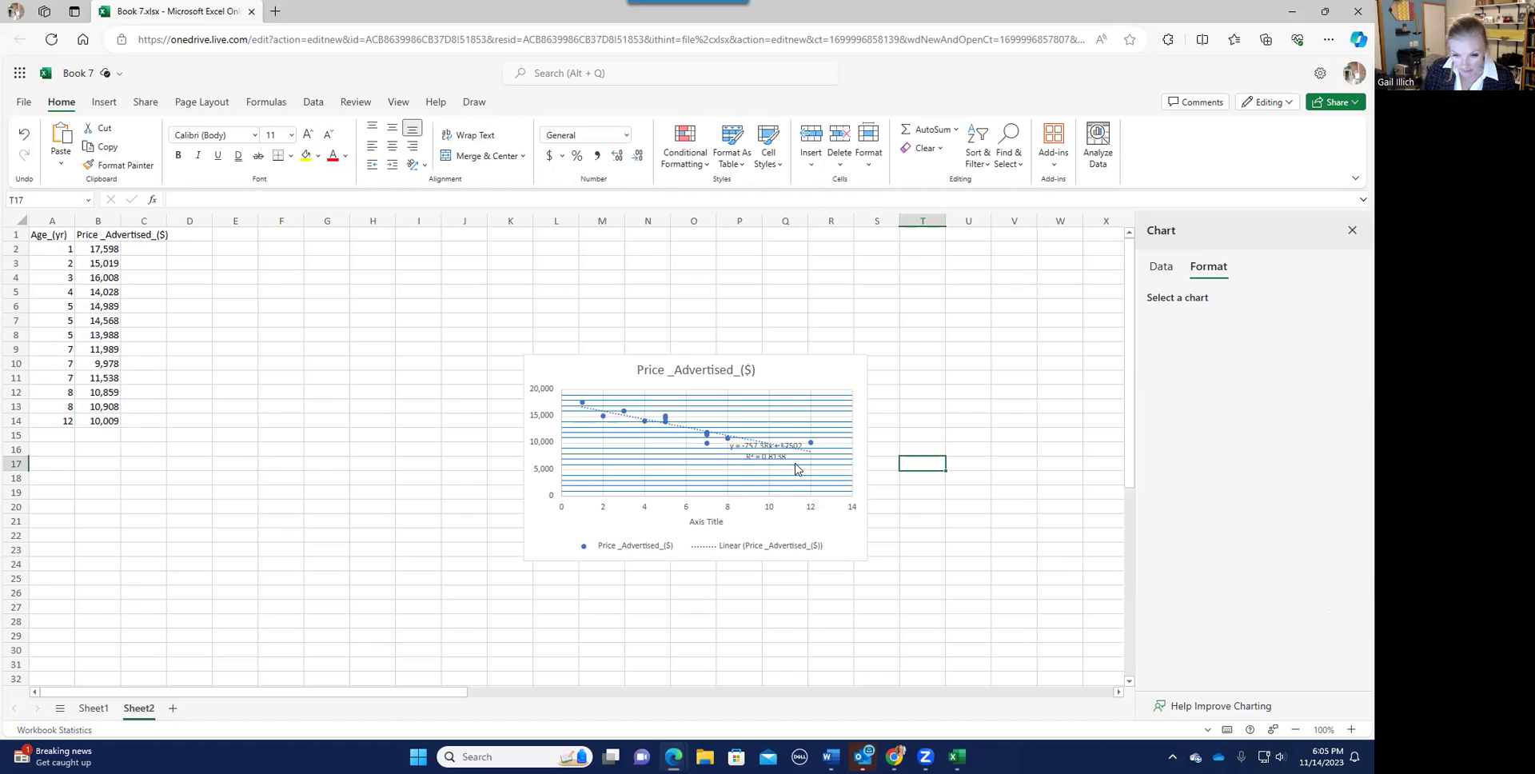
- Drag the equation and R² label below the trendline and close the Chart Format pane
{"action": "left_click", "coordinate": [965, 421]}
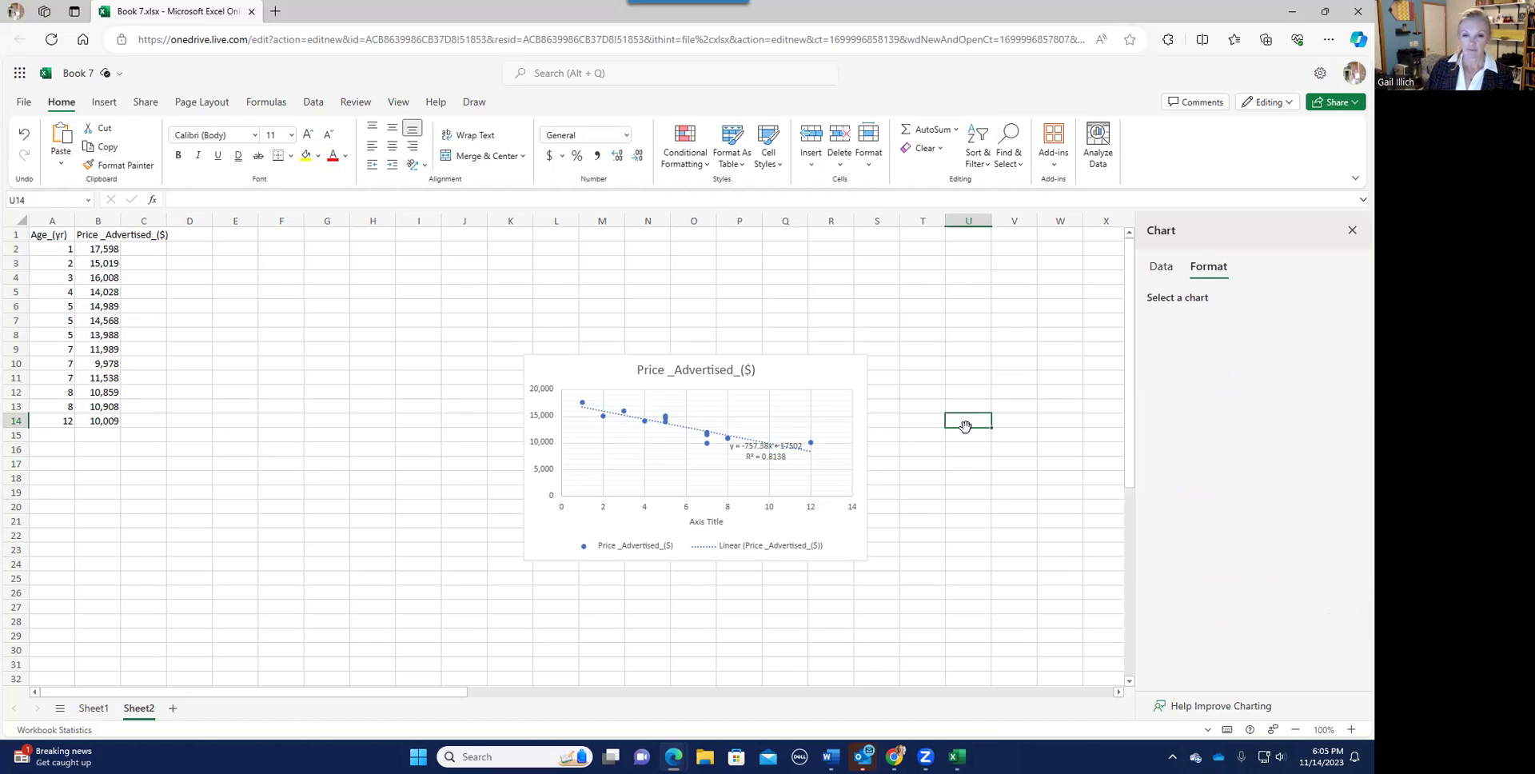
{"action": "left_click", "coordinate": [780, 463]}
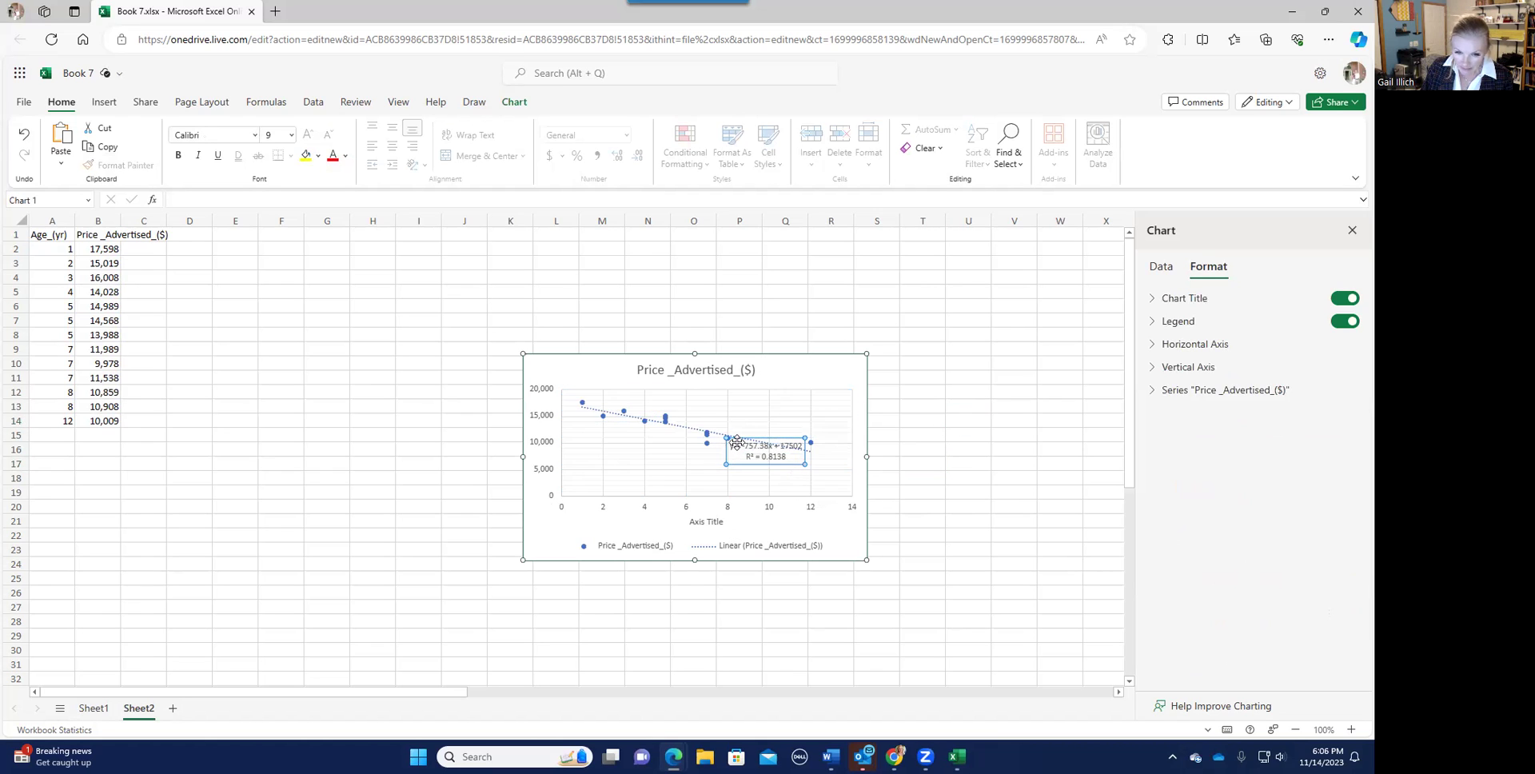
{"action": "left_click", "coordinate": [756, 461]}
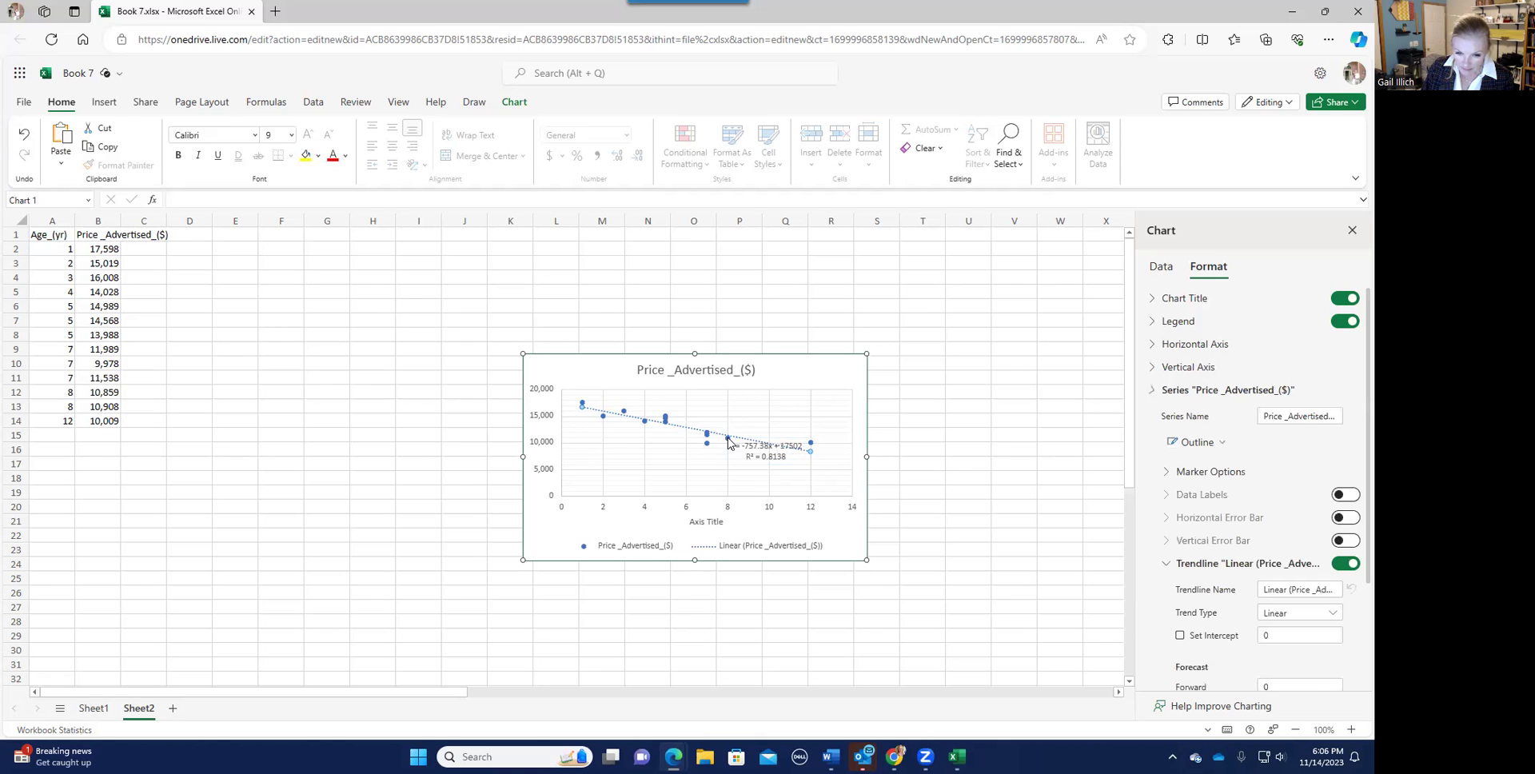
{"action": "left_click", "coordinate": [770, 468]}
{"action": "left_click", "coordinate": [757, 451]}
{"action": "left_click_drag", "start_coordinate": [762, 446], "coordinate": [752, 467]}
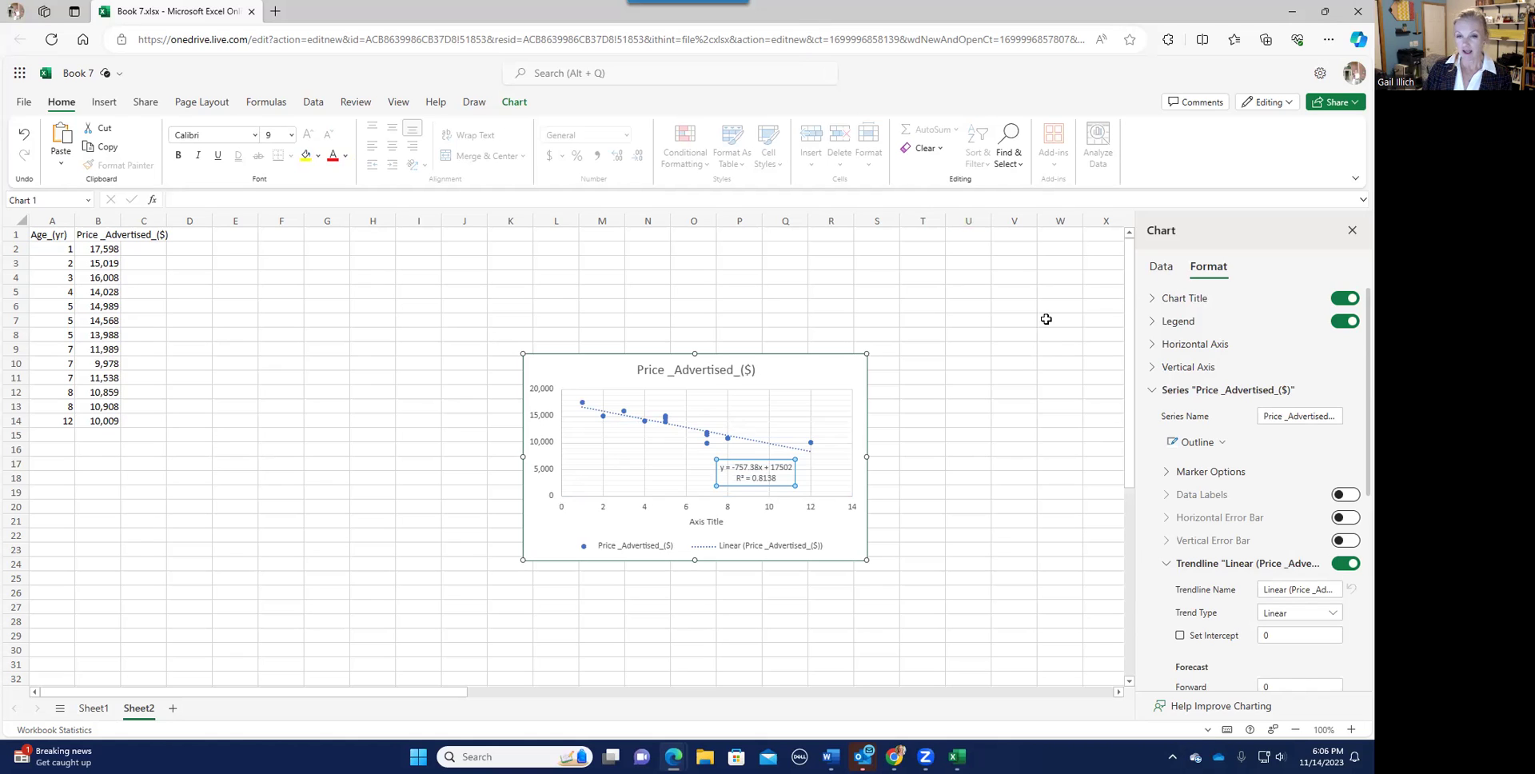
{"action": "left_click", "coordinate": [667, 419]}
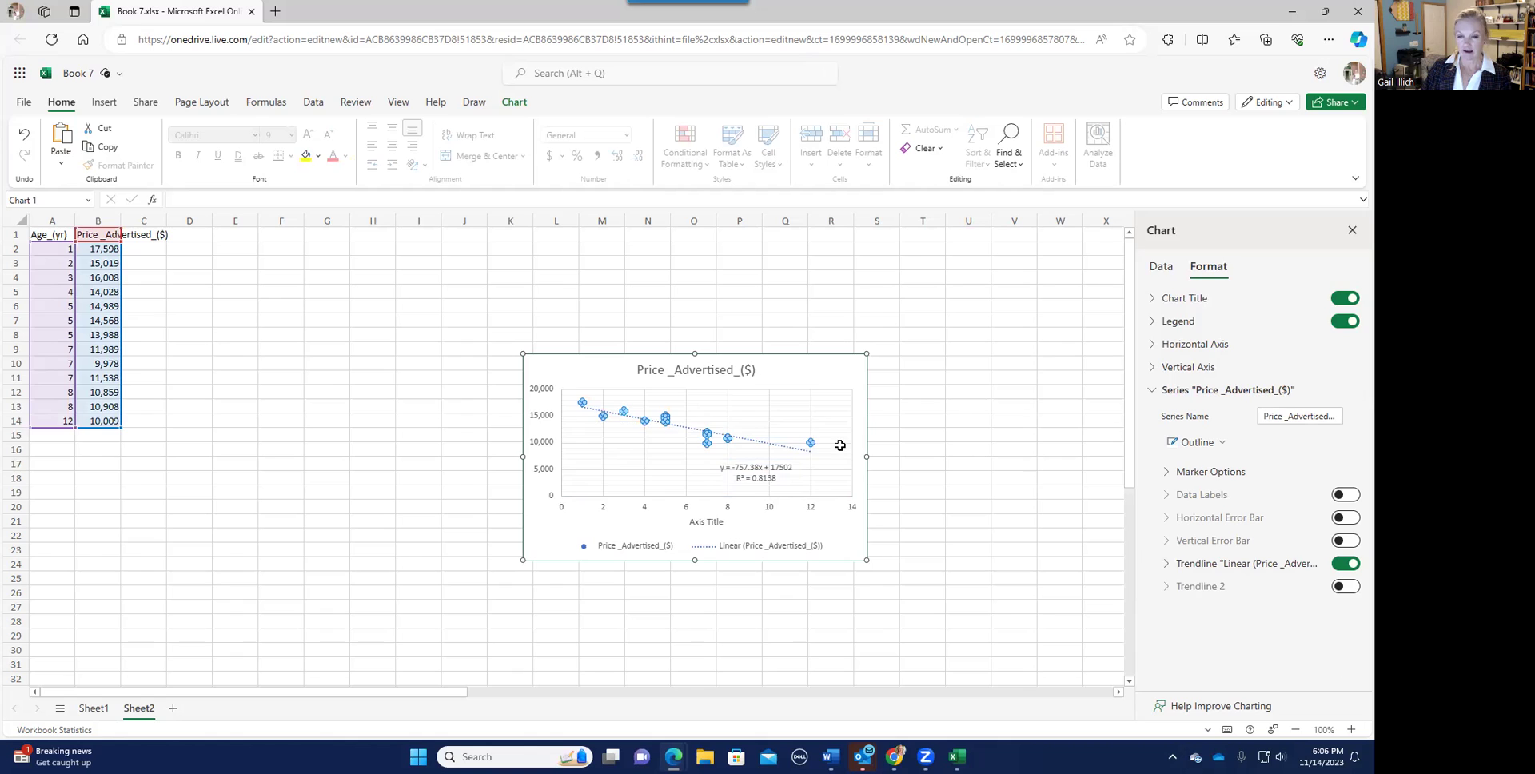
{"action": "left_click", "coordinate": [1352, 232]}
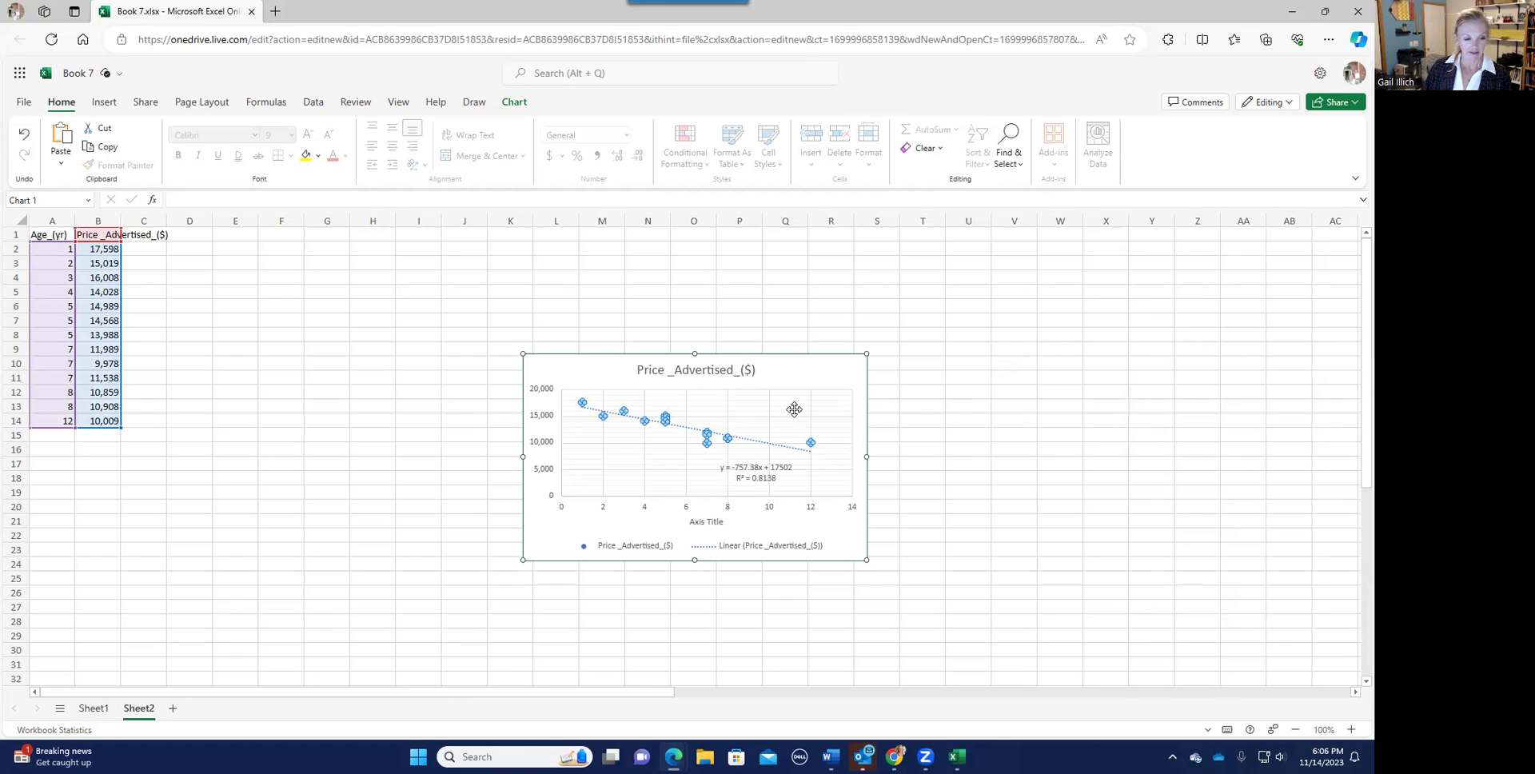